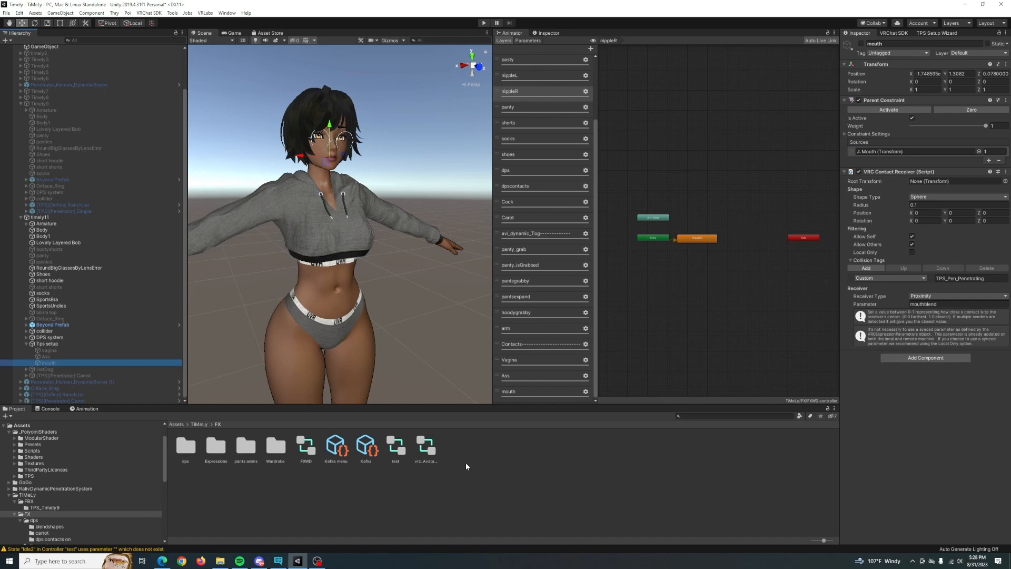
scroll(437, 340, up, 2)
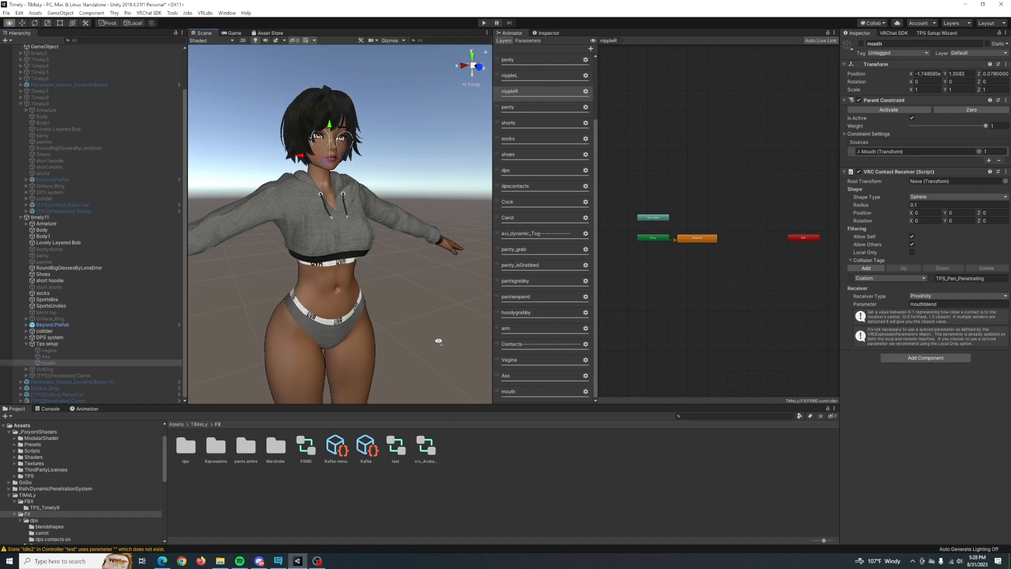
scroll(437, 340, up, 1)
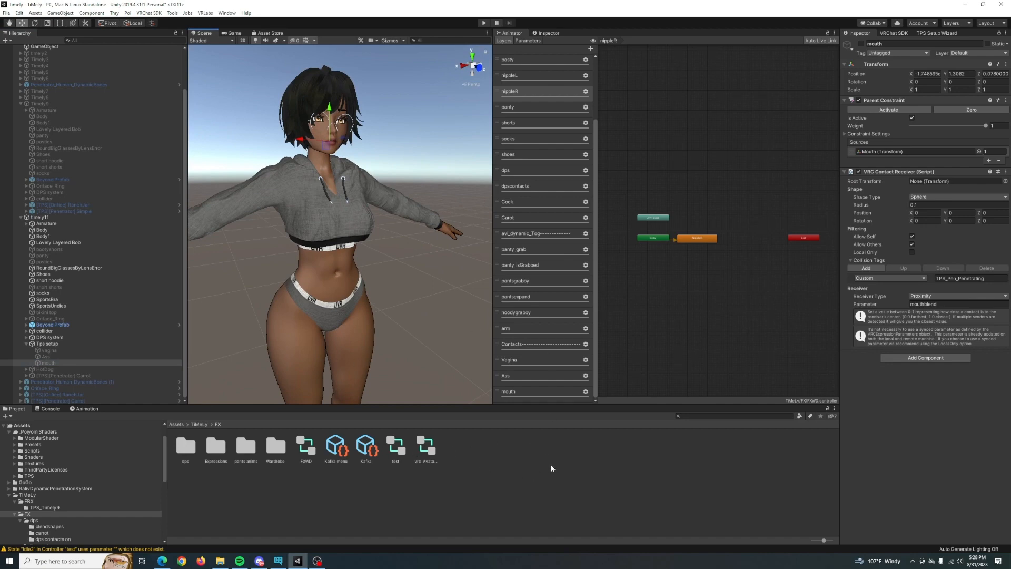
click(496, 473)
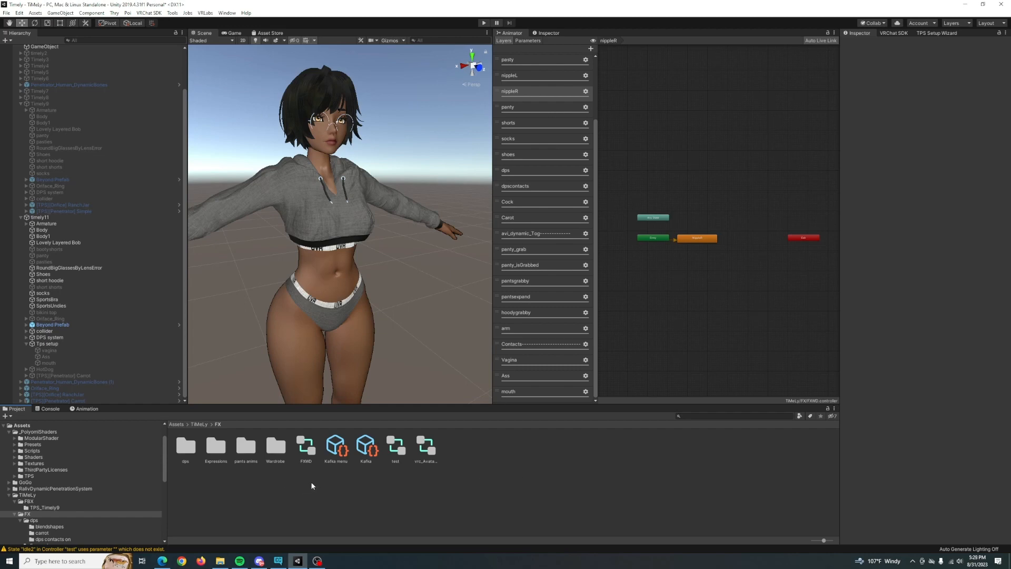
- Copy the TPS_Pen_Penetrating collision tag from the Depth_In contact receiver inside the [TPS][Orifice] object
click(53, 362)
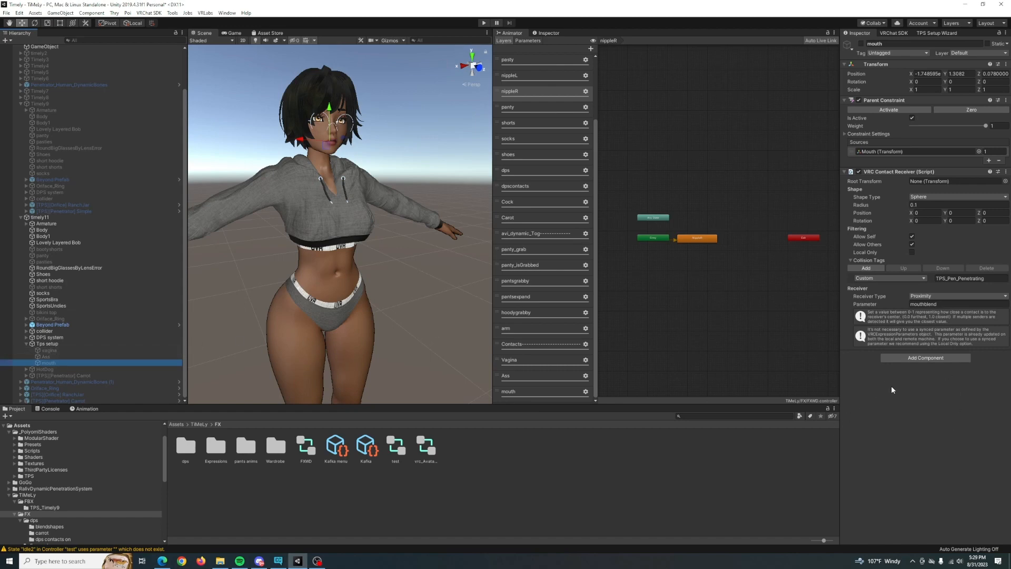
click(60, 375)
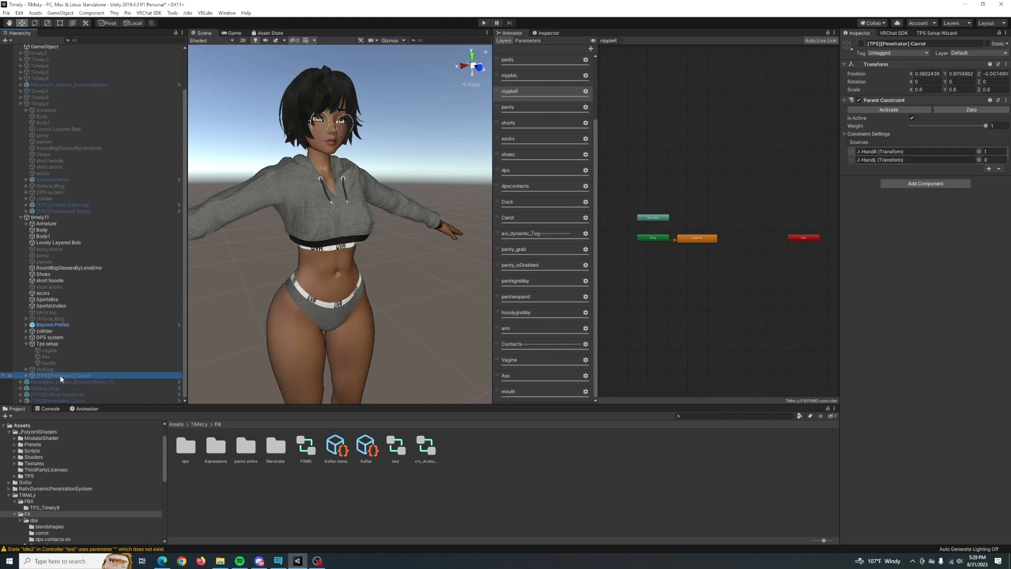
click(20, 394)
scroll(52, 369, down, 3)
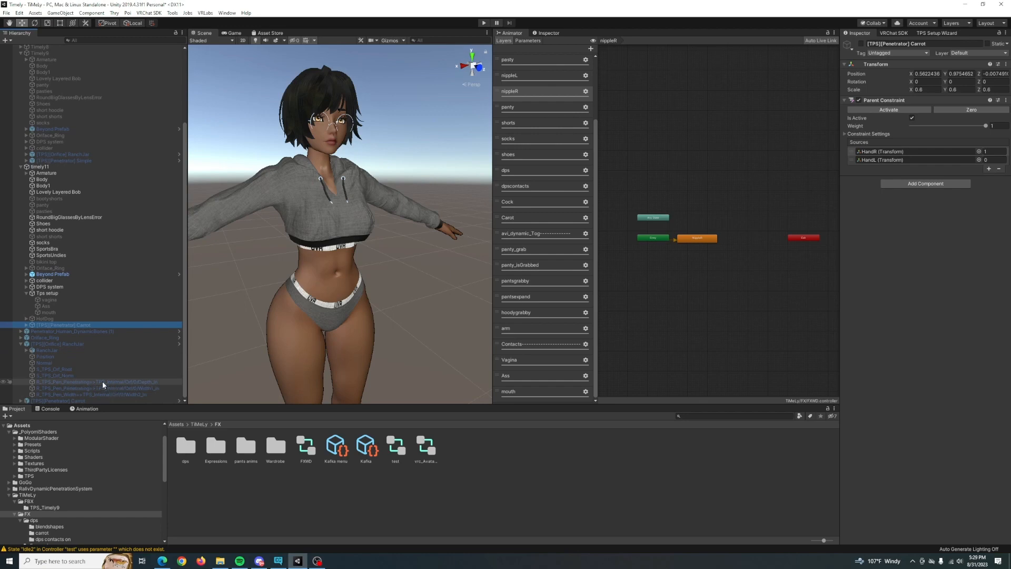
click(103, 380)
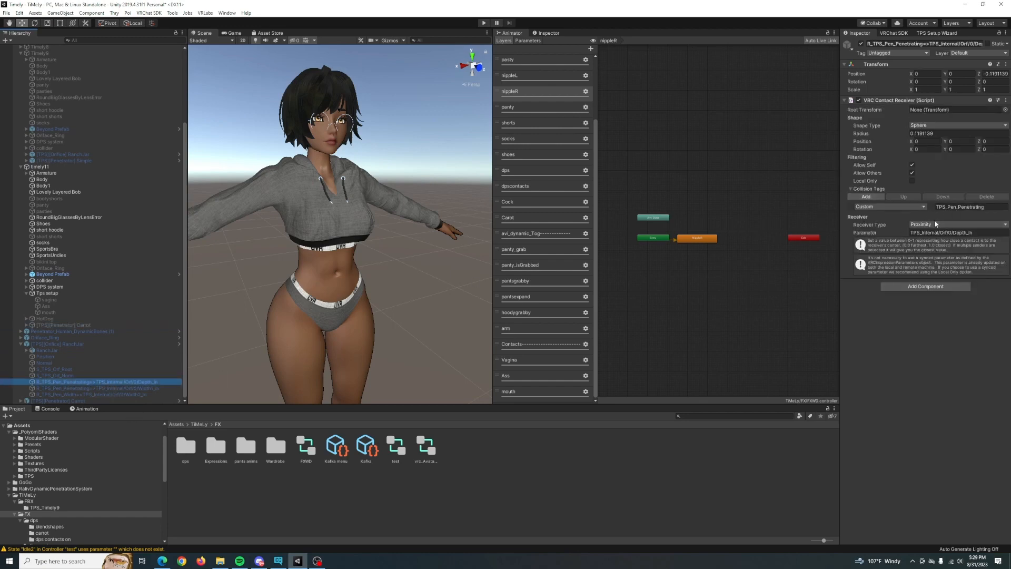
drag(988, 205, 930, 206)
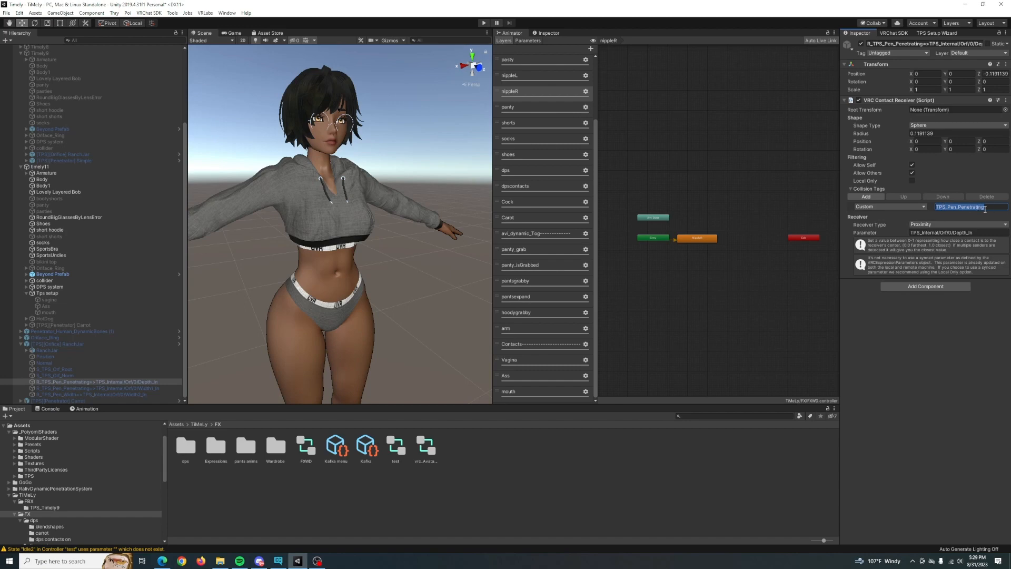
right_click(966, 208)
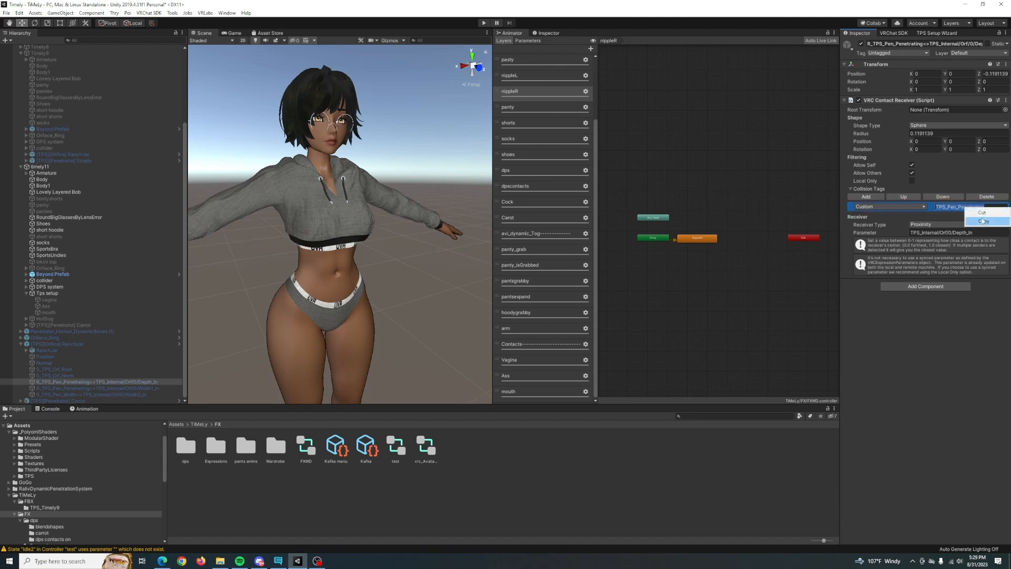
click(983, 221)
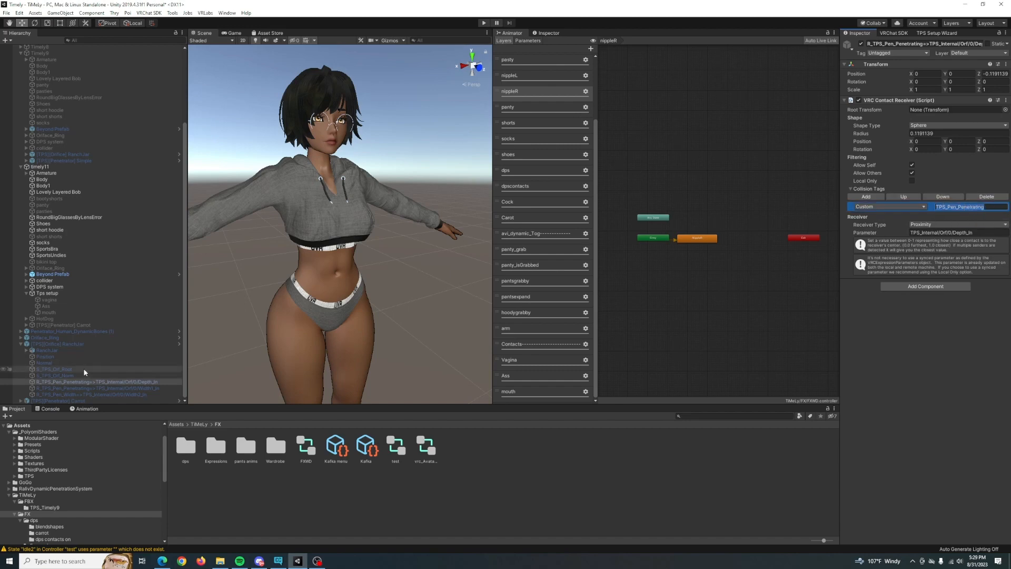
- Enable the mouth object under Tps setup and turn on scene gizmos to view its contact sphere from the side
click(52, 314)
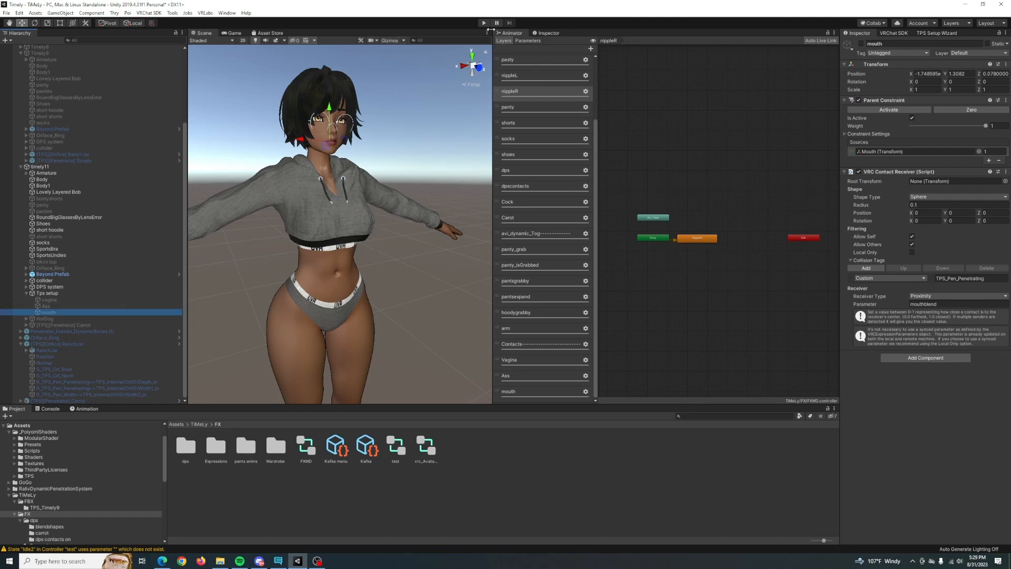
click(860, 43)
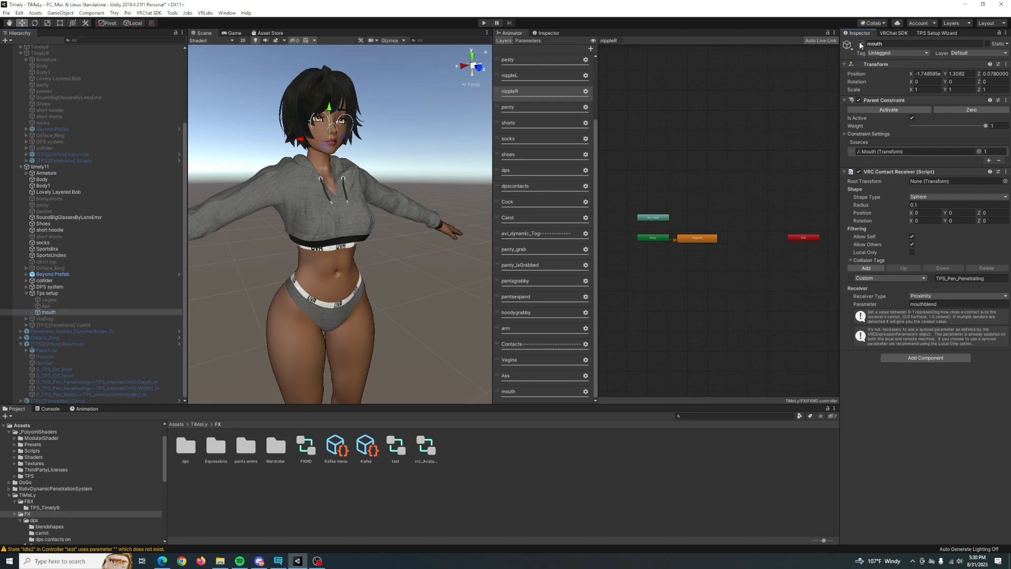
click(387, 40)
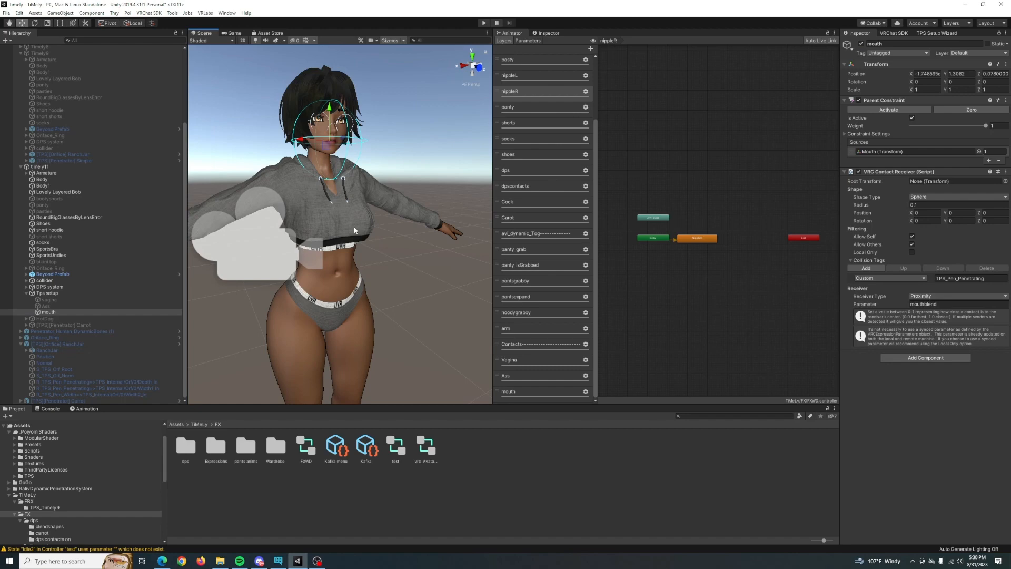
right_drag(354, 230, 363, 248)
key(a)
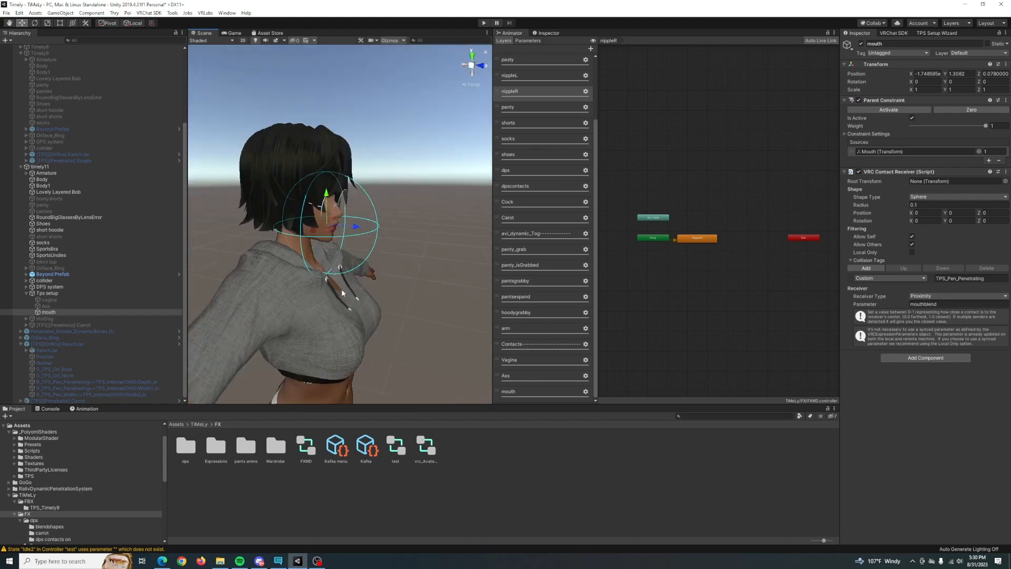
right_drag(342, 293, 394, 279)
key(a)
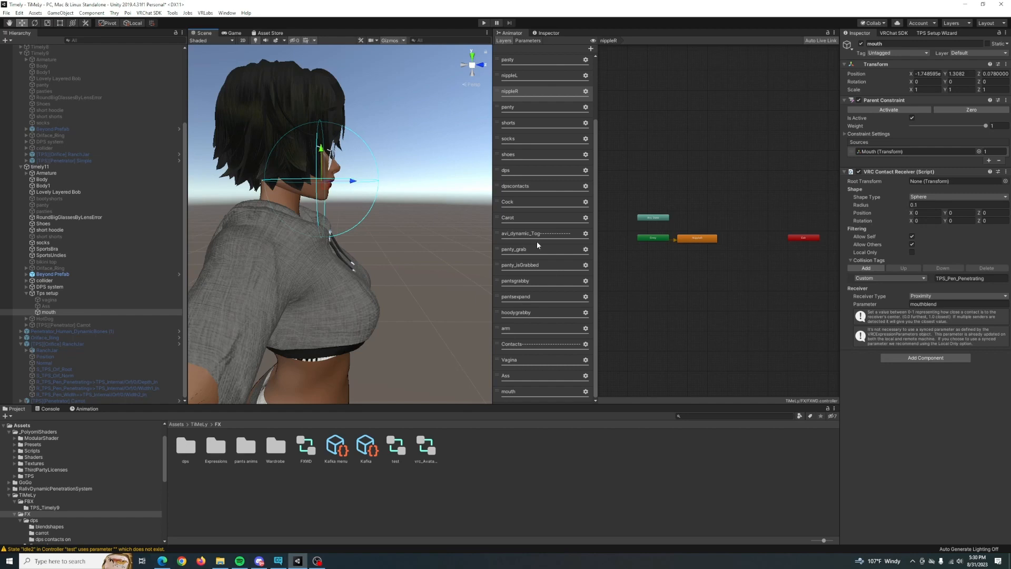
- Open the test animator controller and examine the Penetrated and No Penetration states of its [TPS][Orf0] 2/2 layer
scroll(536, 243, up, 5)
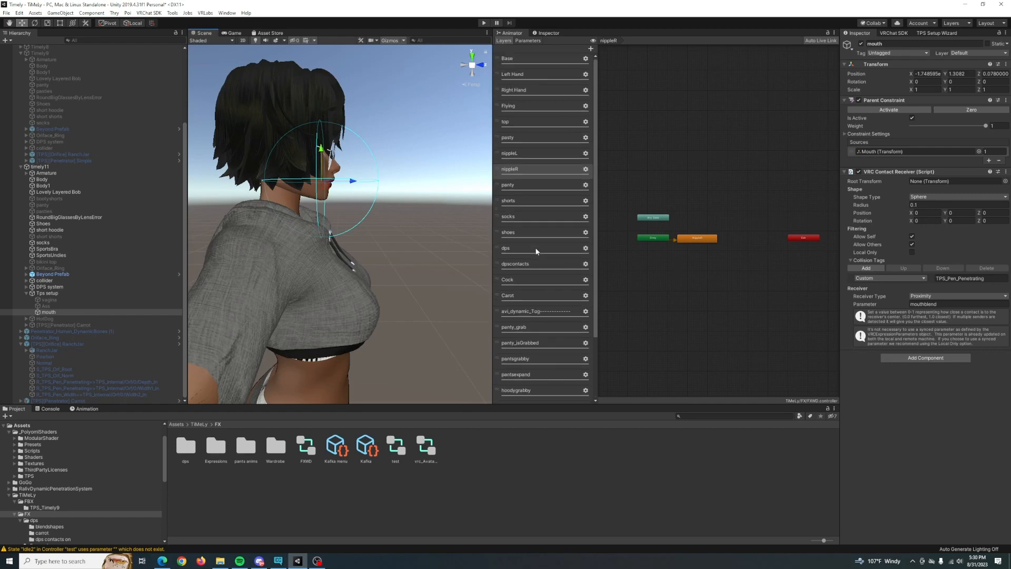
scroll(536, 251, down, 5)
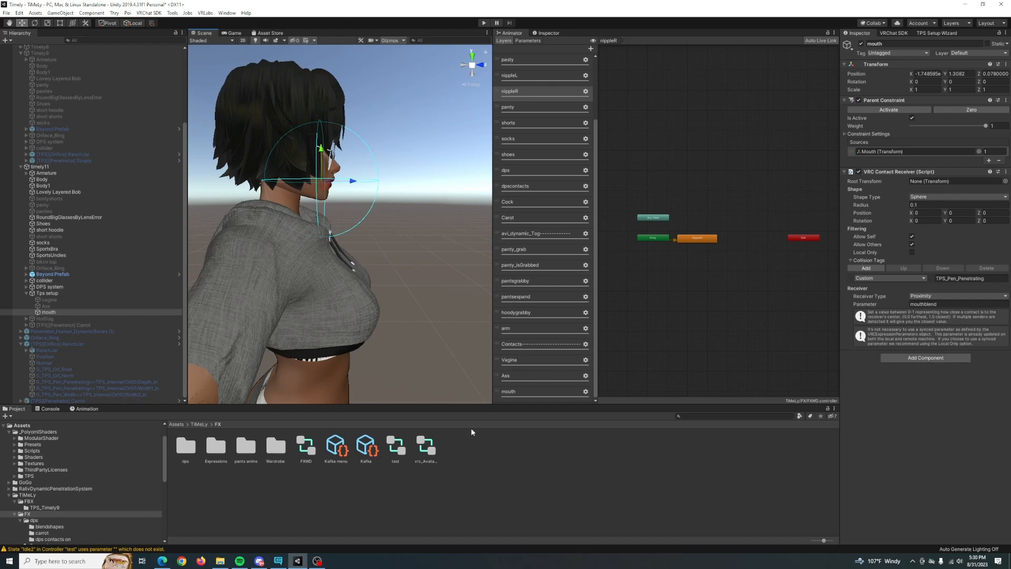
click(306, 453)
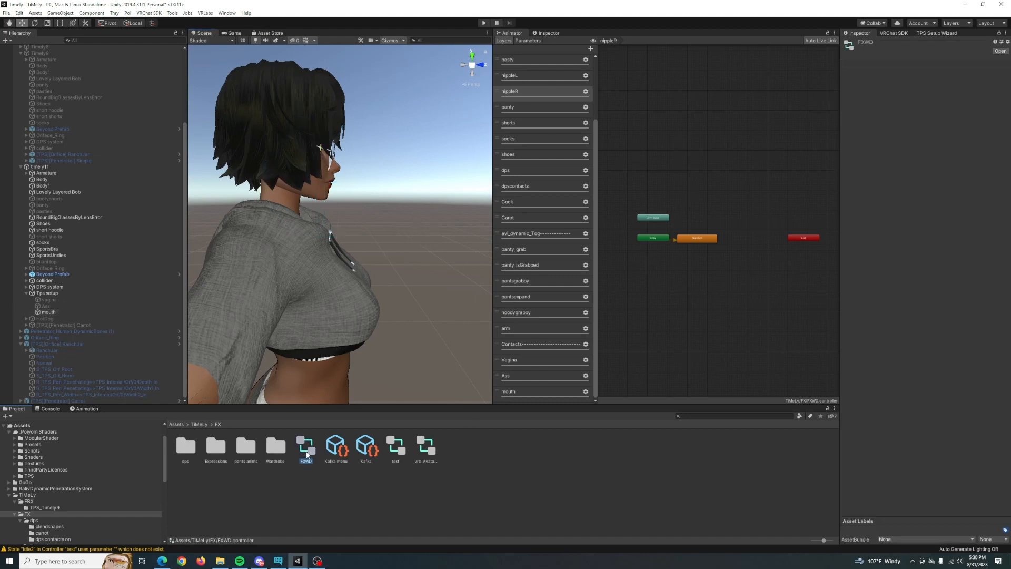
click(394, 451)
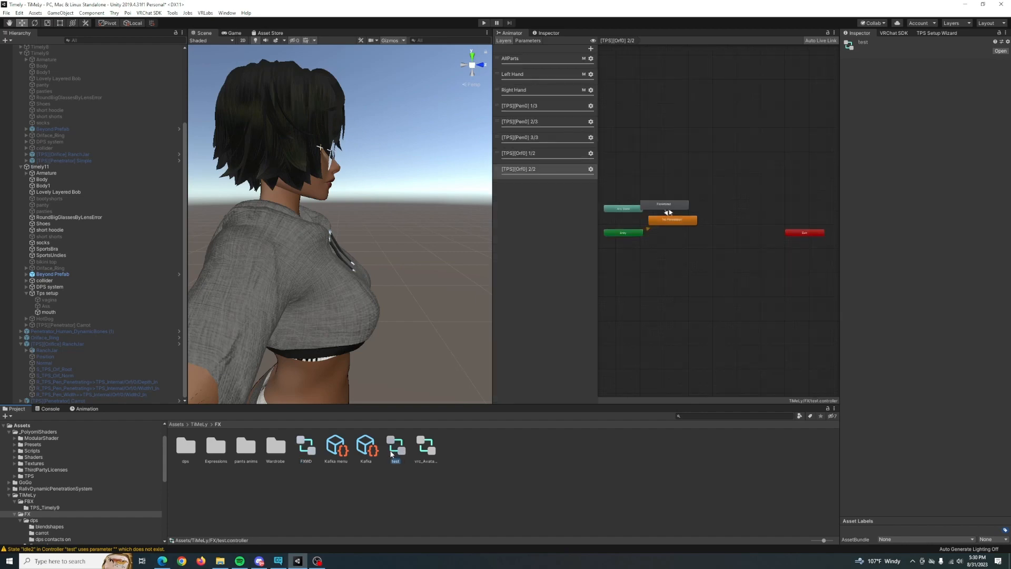
click(545, 122)
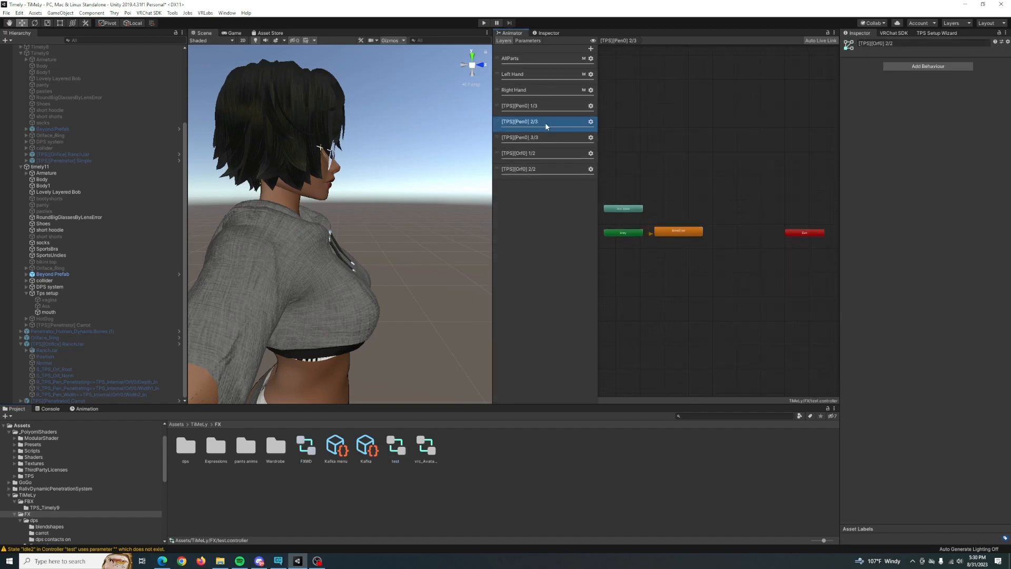
click(539, 152)
click(548, 172)
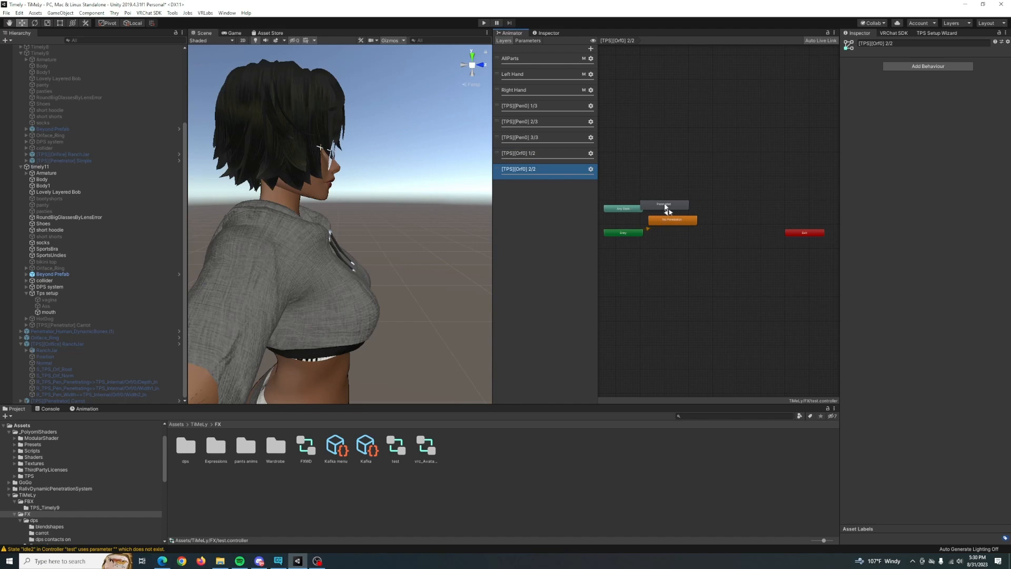
double_click(665, 204)
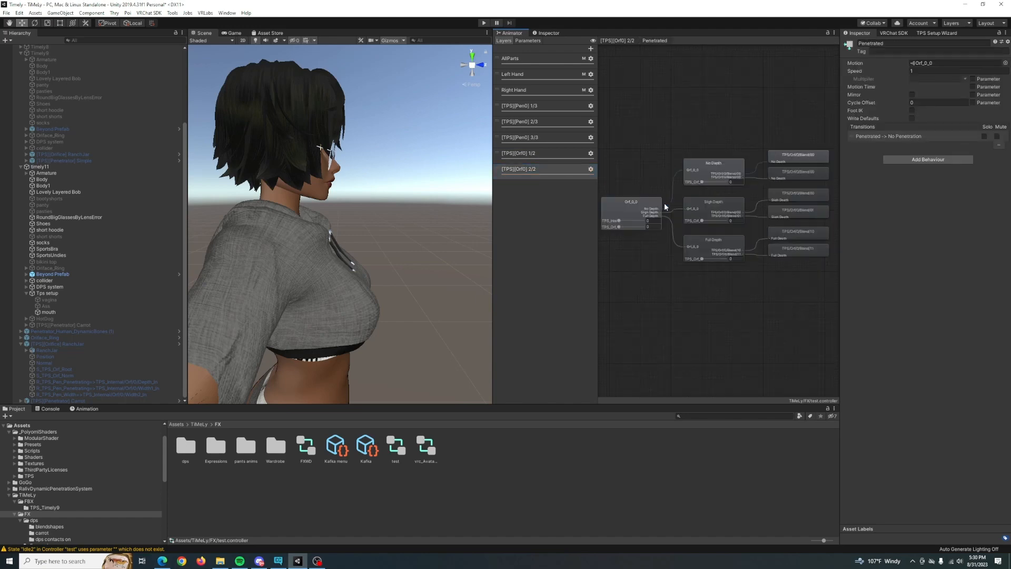
click(538, 162)
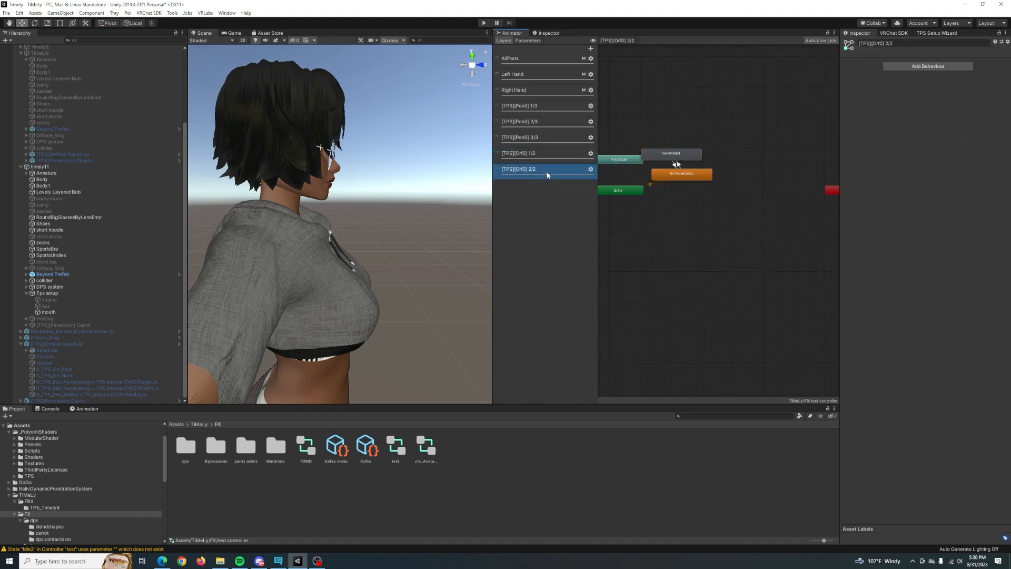
click(670, 172)
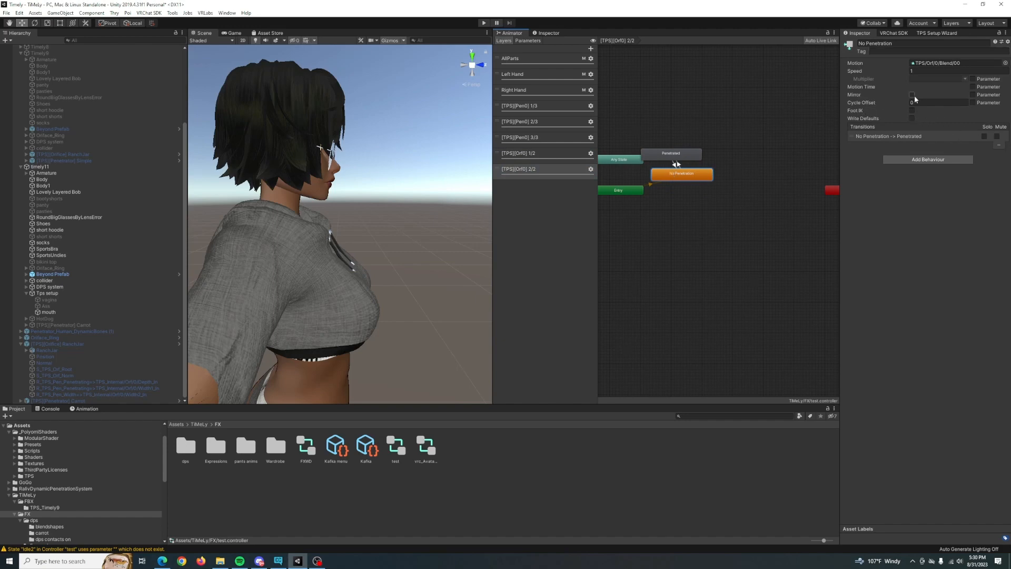
- Examine the settings of the No Pen, Buffer and Calc states in the [TPS][Orf0] 1/2 layer
click(557, 158)
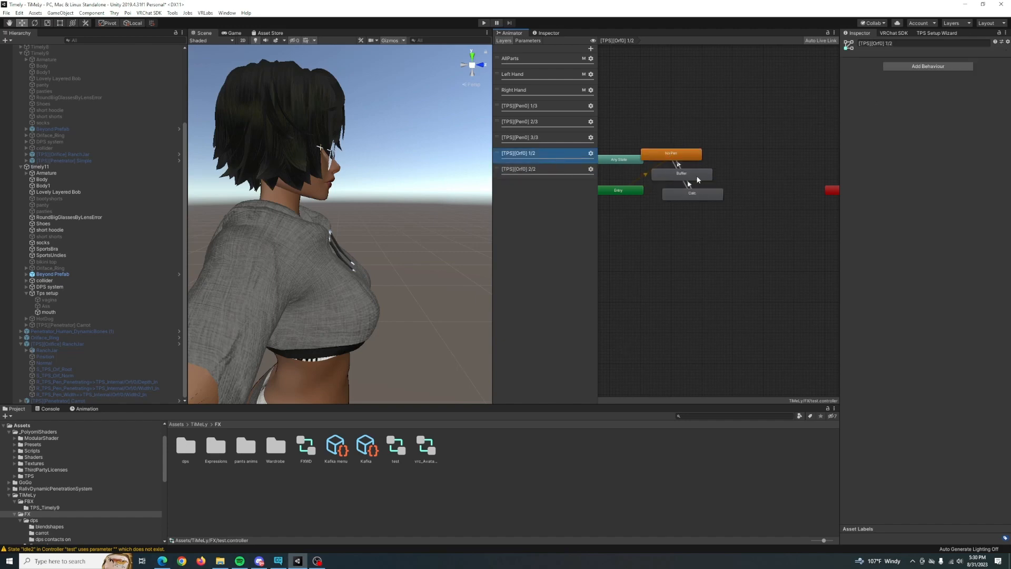
click(697, 178)
click(697, 194)
click(677, 156)
click(684, 175)
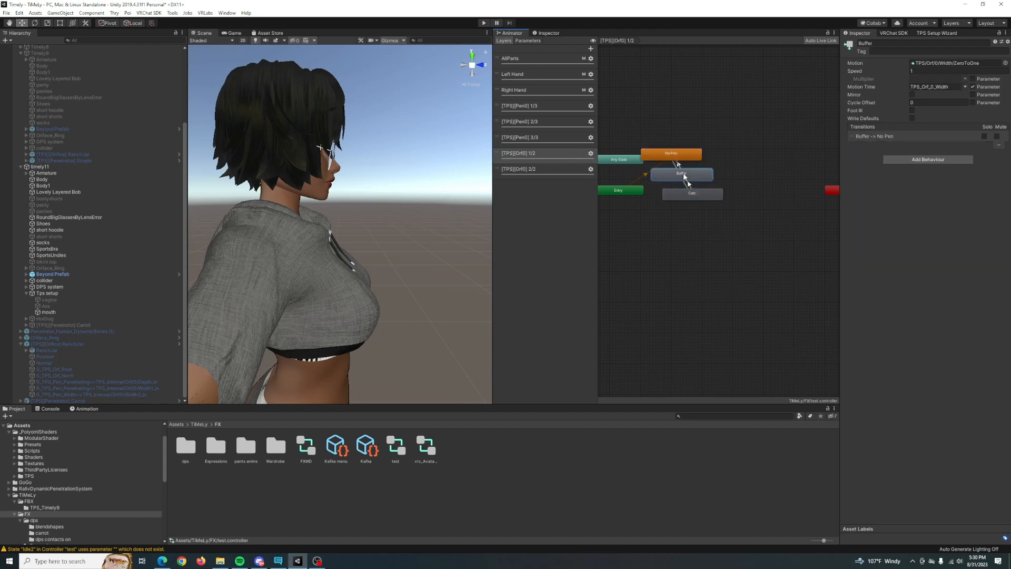
click(705, 192)
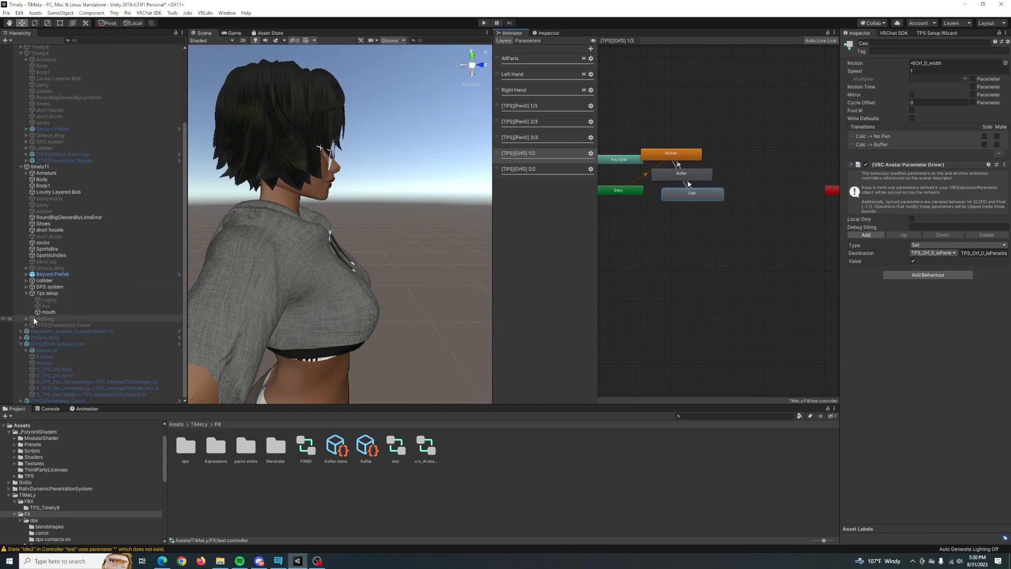
- Reopen the FXWD animator controller and show the mouth object's contact receiver settings
click(63, 313)
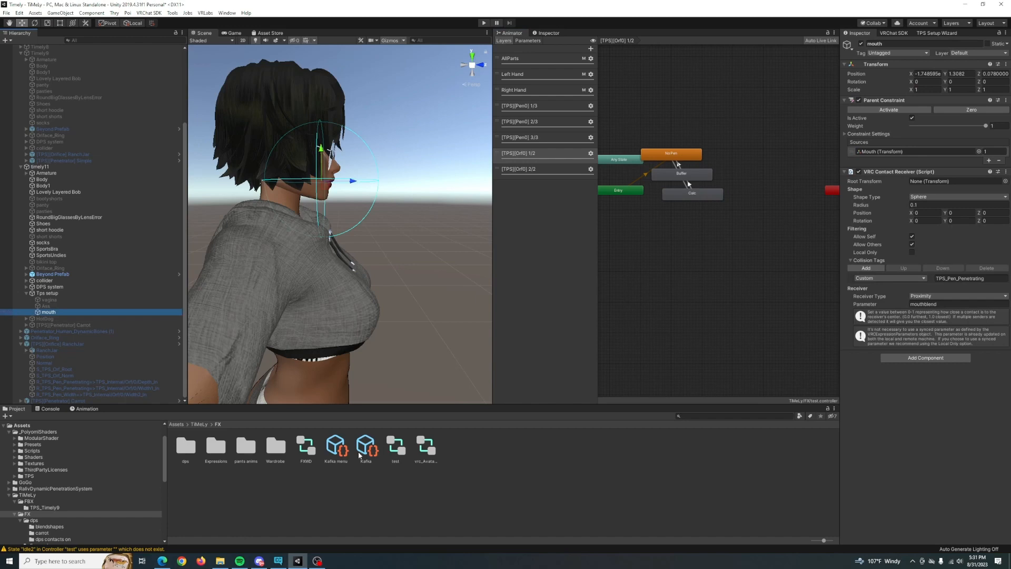
click(308, 454)
right_drag(395, 264, 377, 259)
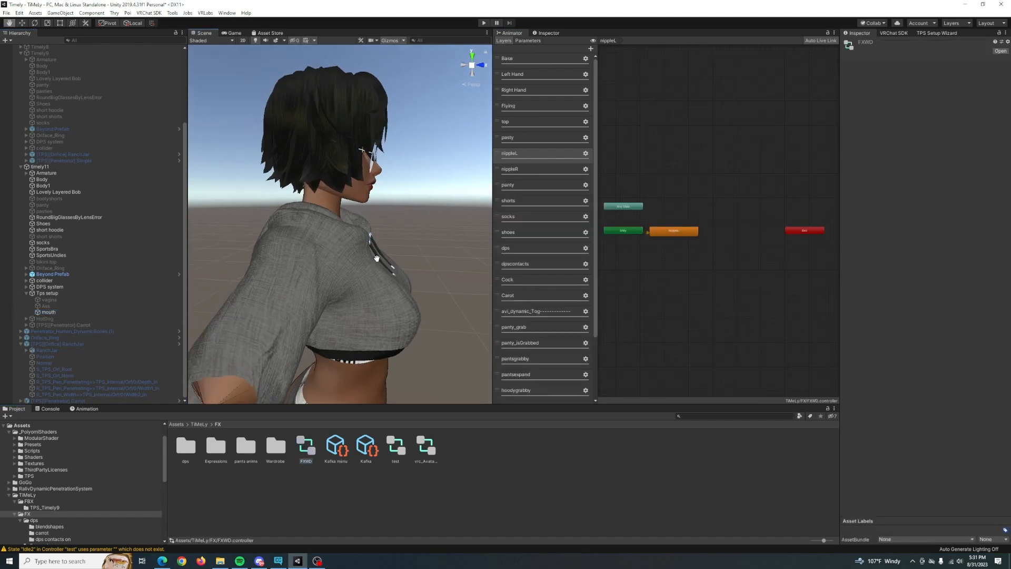
middle_drag(377, 258, 376, 259)
right_drag(361, 273, 333, 274)
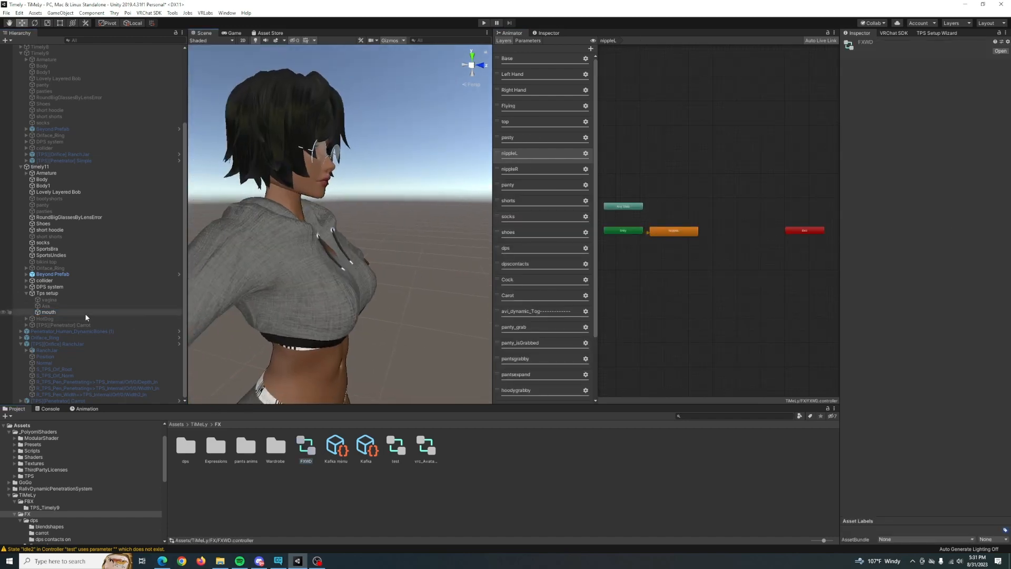
click(85, 313)
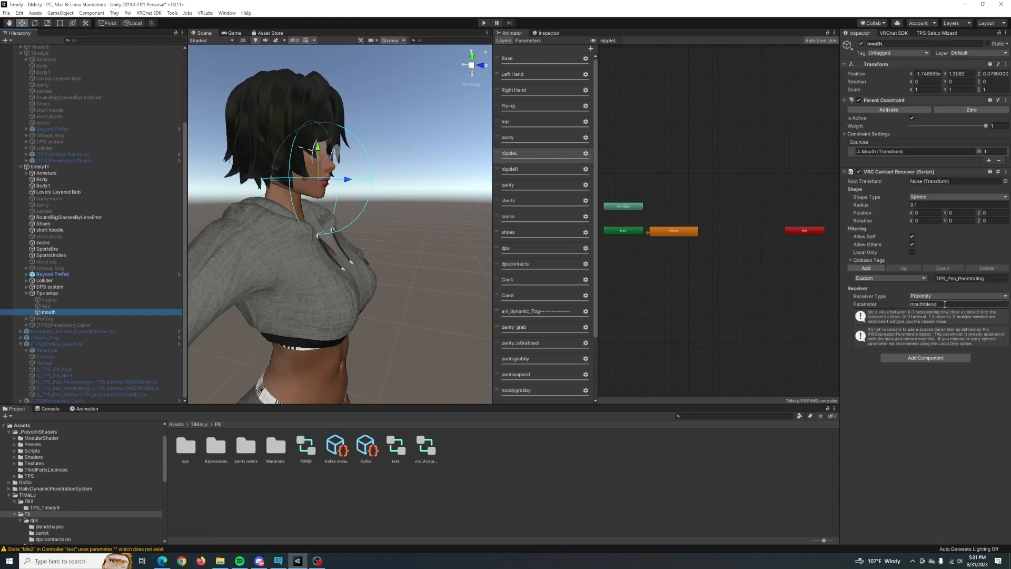
- Check the FXWD controller's parameter list for mouthblend and open the mouth layer's state graph
click(527, 40)
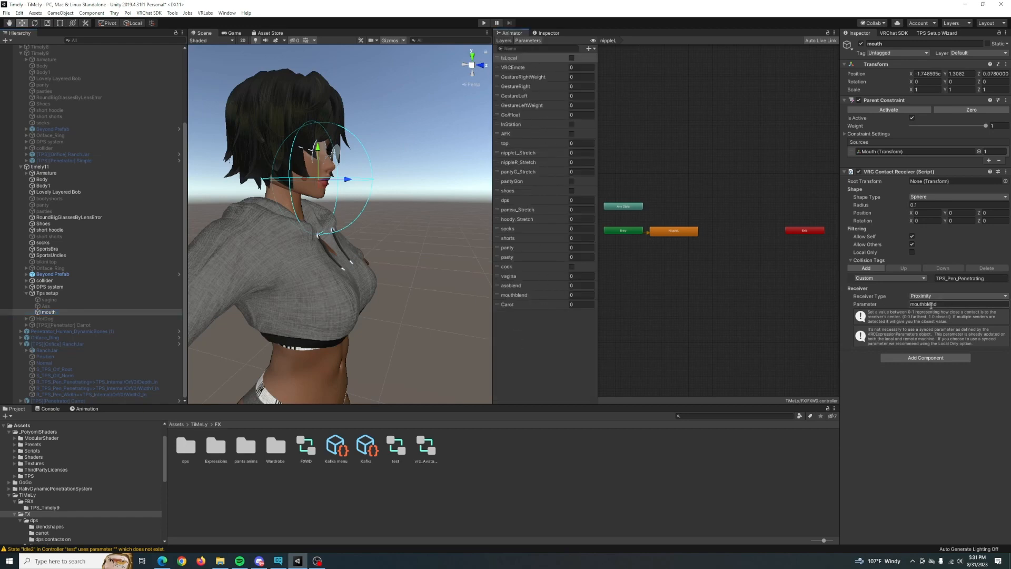
click(504, 40)
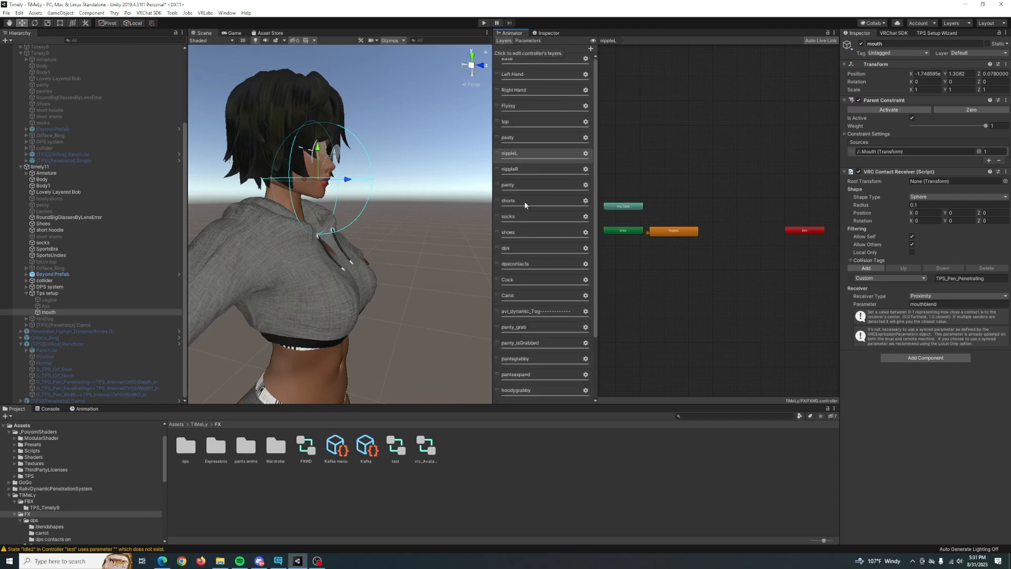
scroll(528, 235, down, 5)
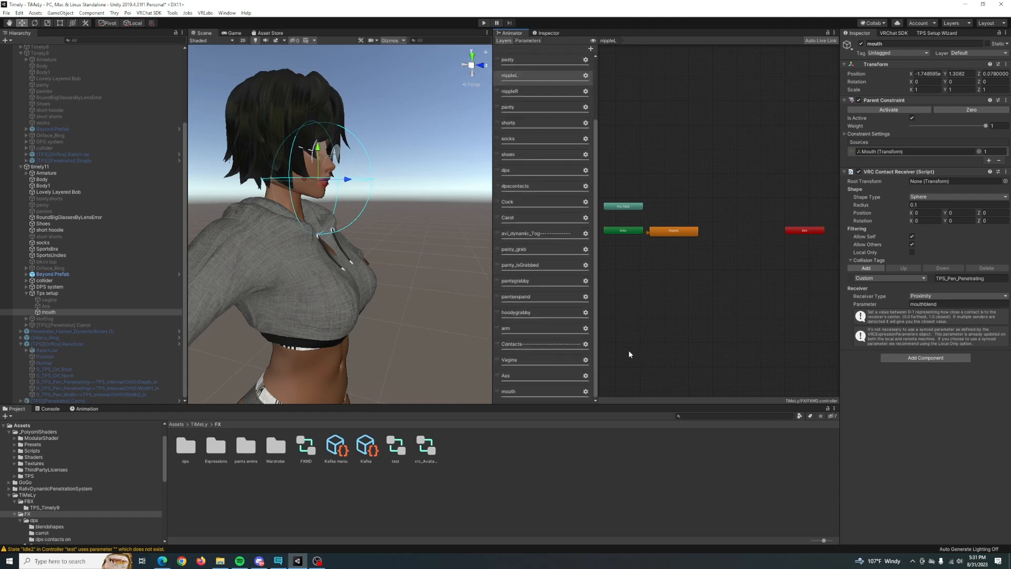
click(542, 391)
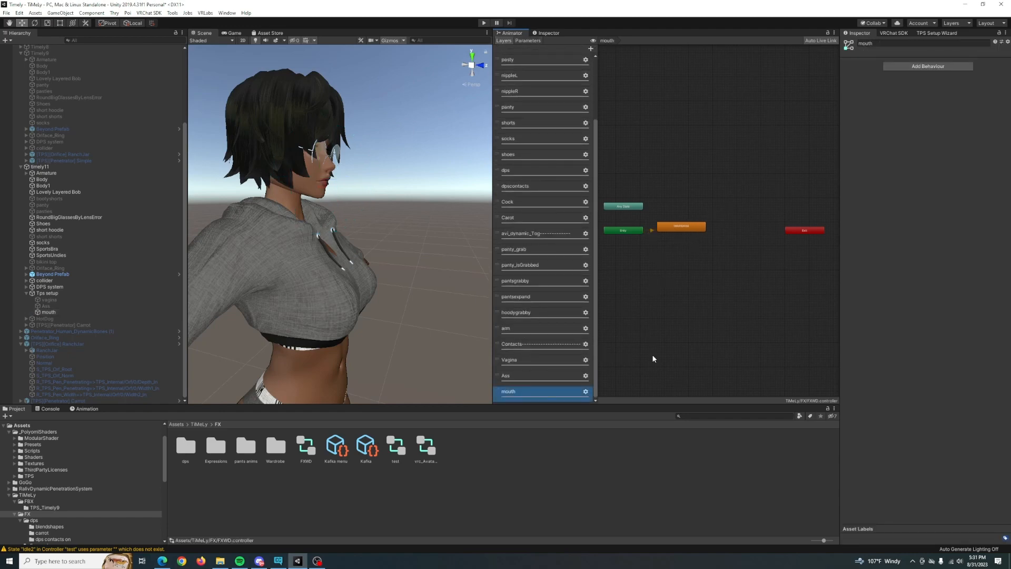
- Examine the settings of the mouthblend state in the mouth layer, including its motion and motion time parameter
click(667, 287)
scroll(667, 286, up, 3)
middle_drag(686, 249, 700, 257)
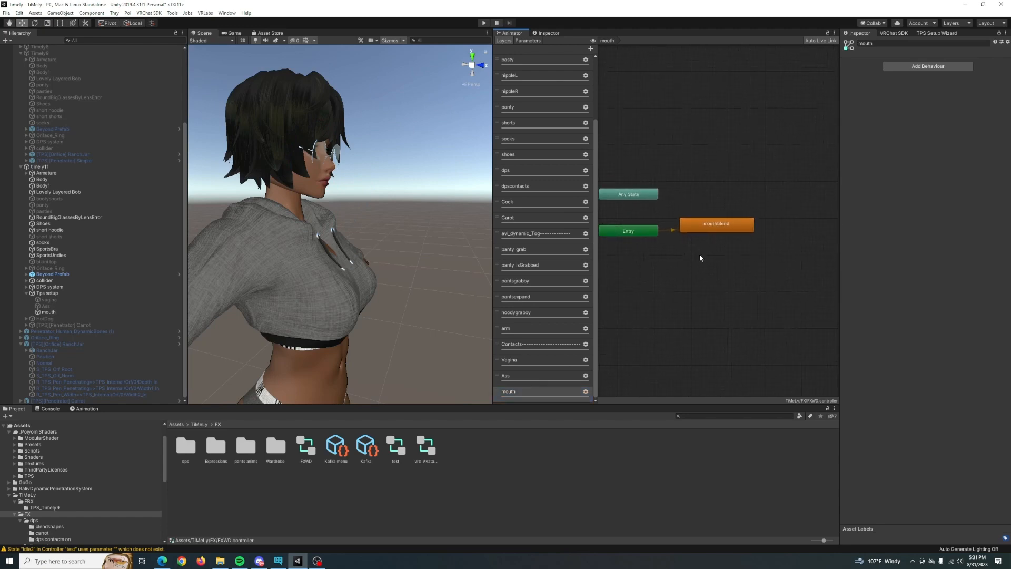
click(718, 228)
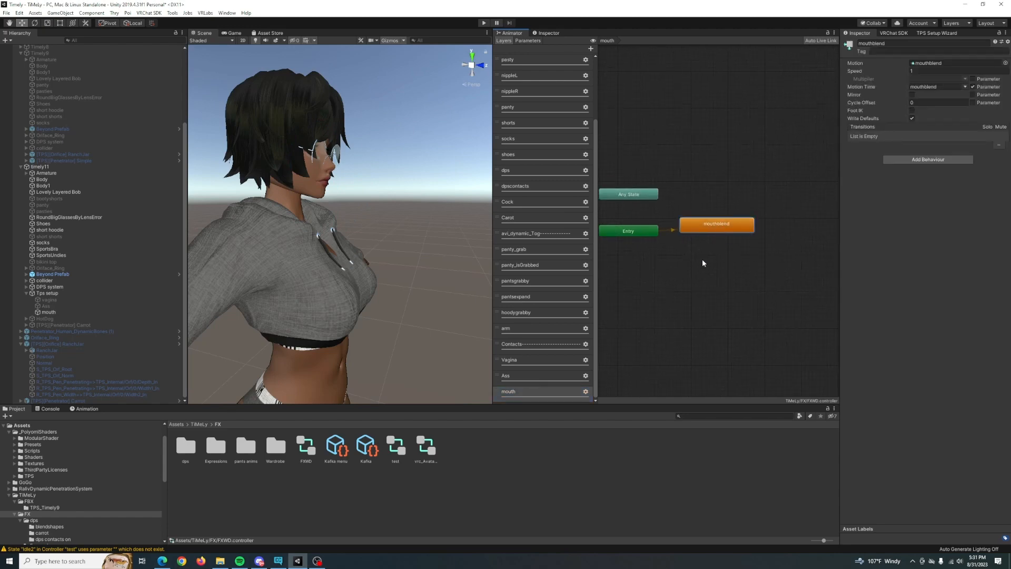
- Locate the mouthblend animation clip, review its Body blend shape keyframes, and return to the project files
click(926, 63)
double_click(216, 454)
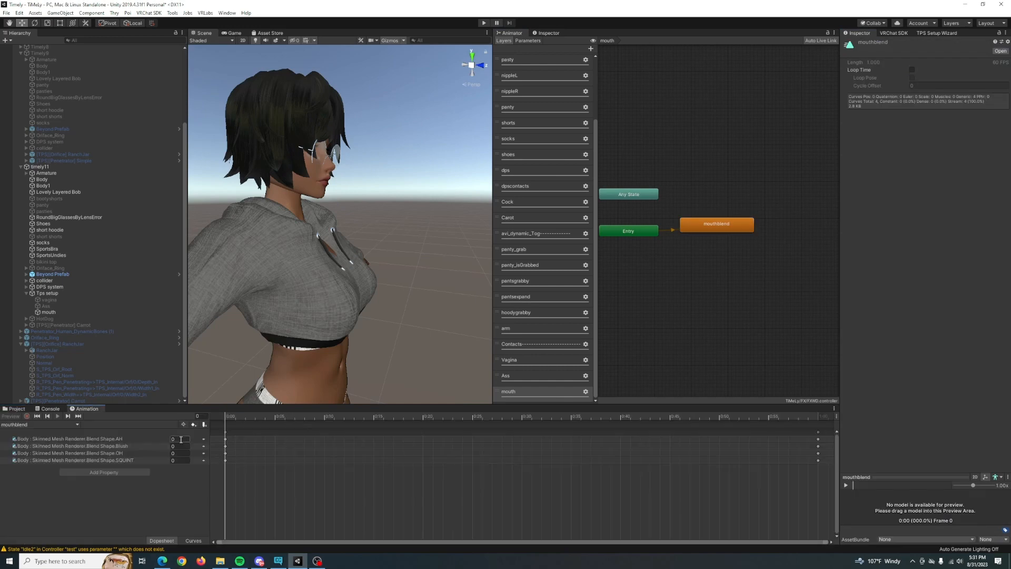
mouse_move(232, 416)
mouse_down()
mouse_move(817, 412)
mouse_move(213, 409)
mouse_move(807, 416)
mouse_move(226, 416)
mouse_up()
click(18, 409)
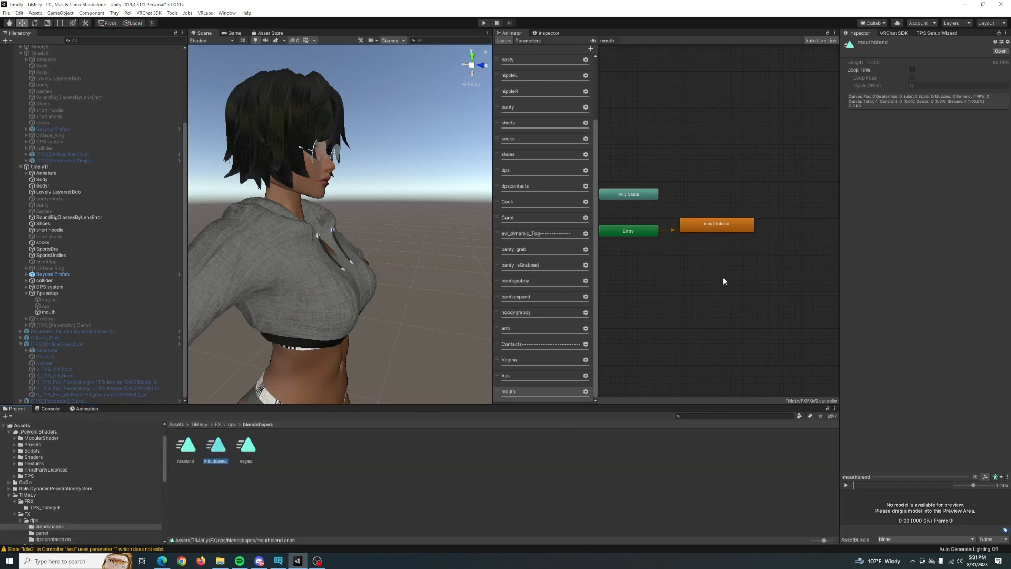
- Reselect the mouthblend state, check the mouthblend entry and available types in the parameter list, and return to the layer list
click(716, 227)
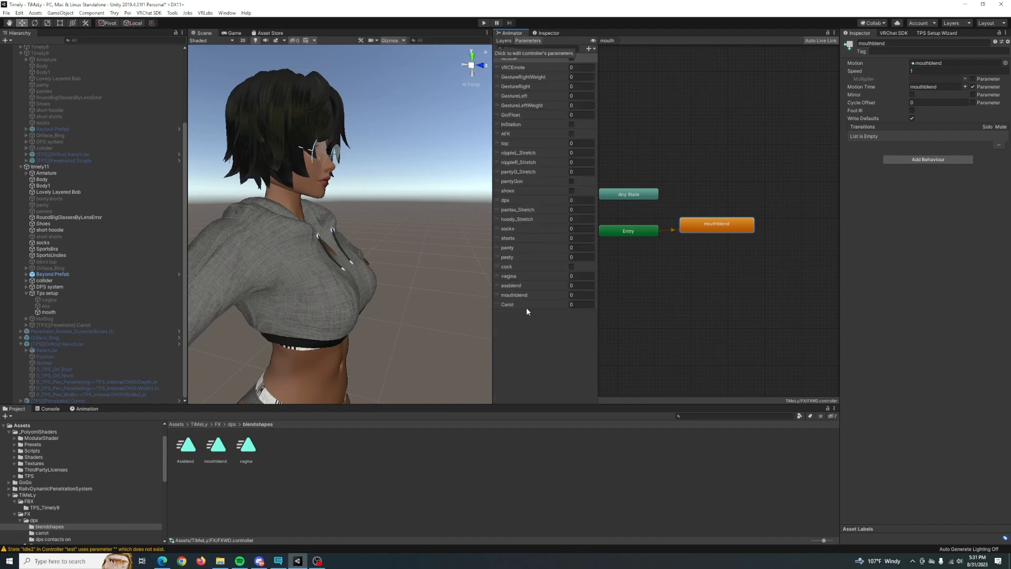
click(524, 295)
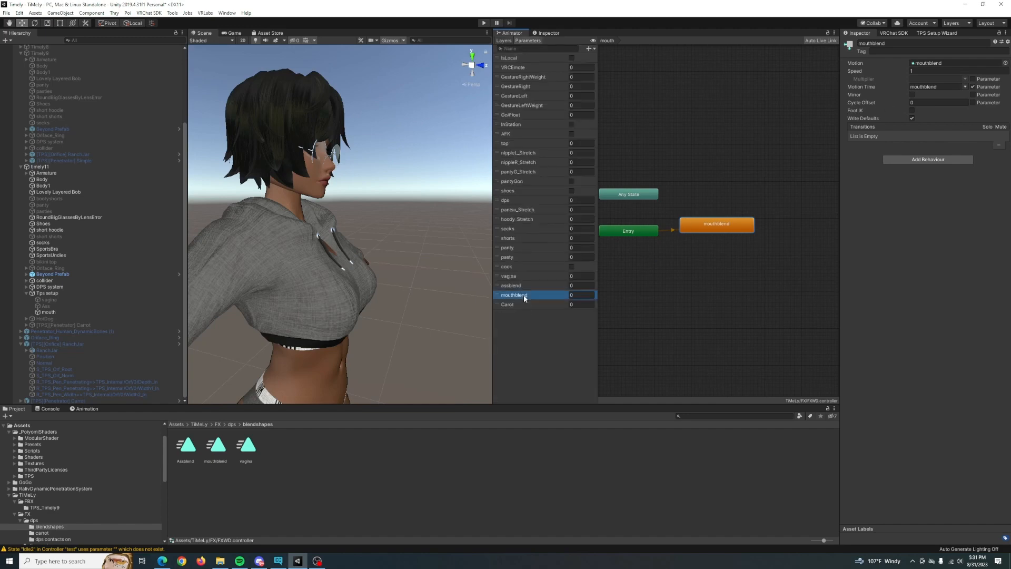
click(591, 49)
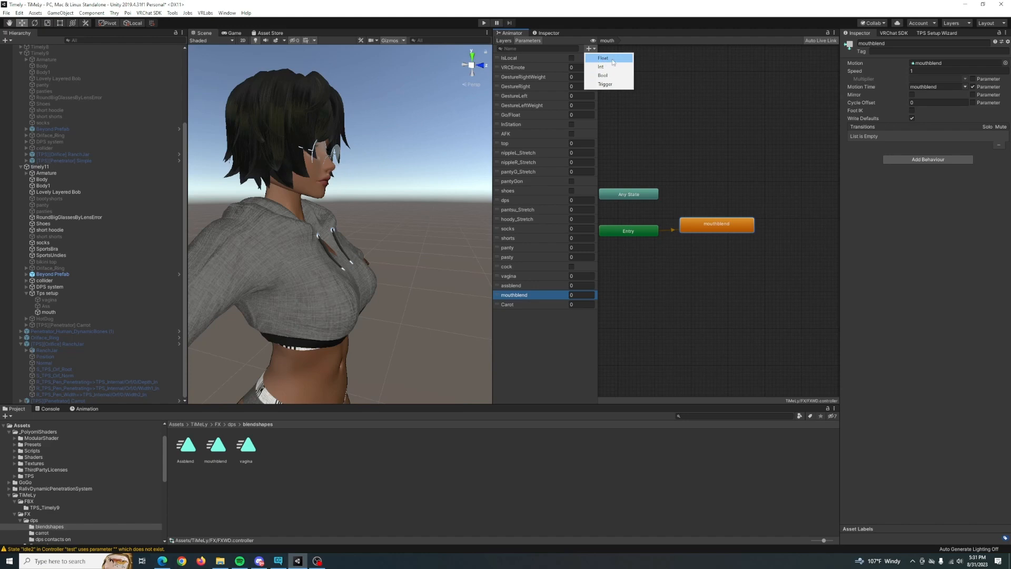
click(711, 85)
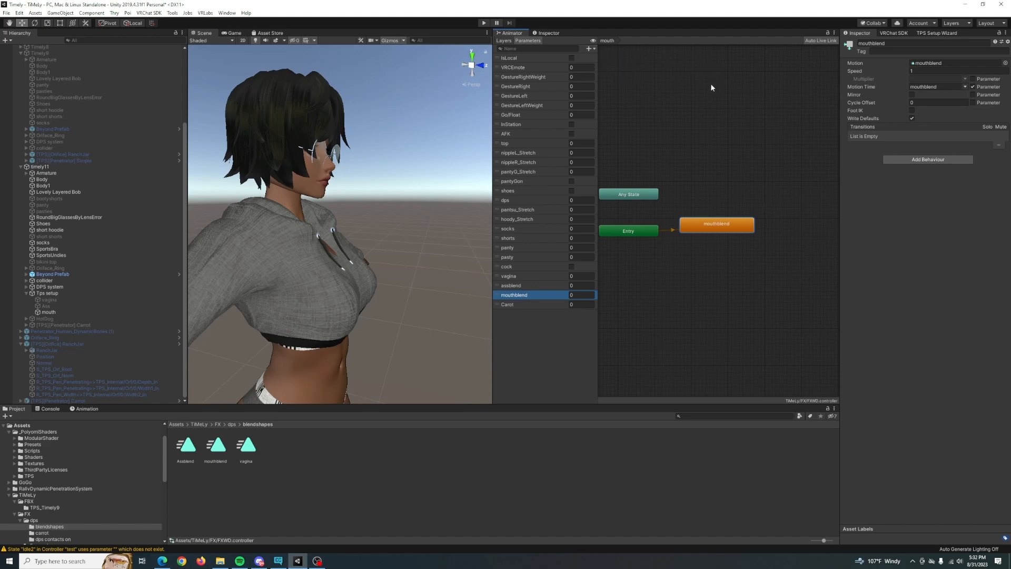
click(507, 41)
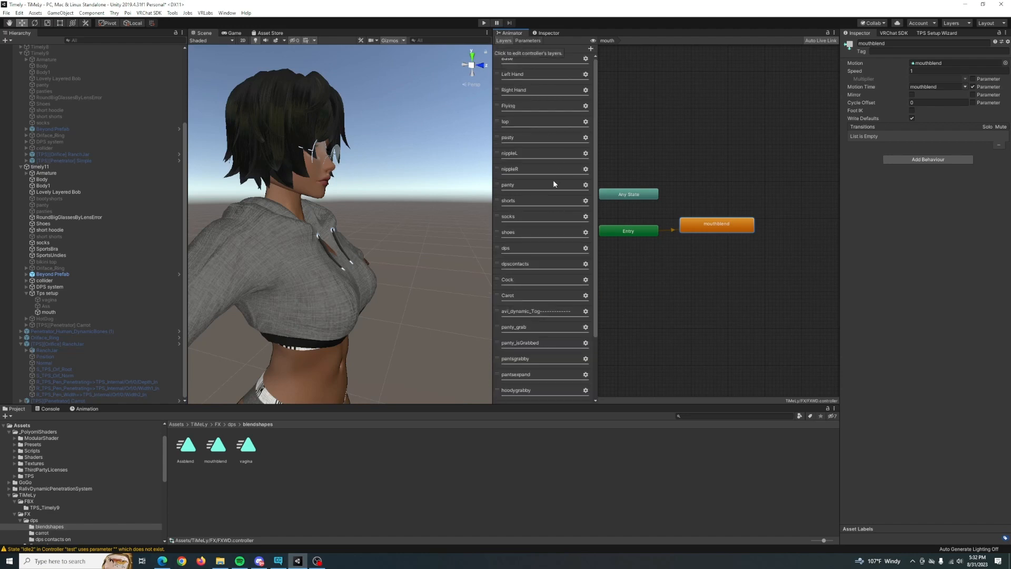
scroll(550, 182, down, 5)
middle_drag(697, 263, 720, 265)
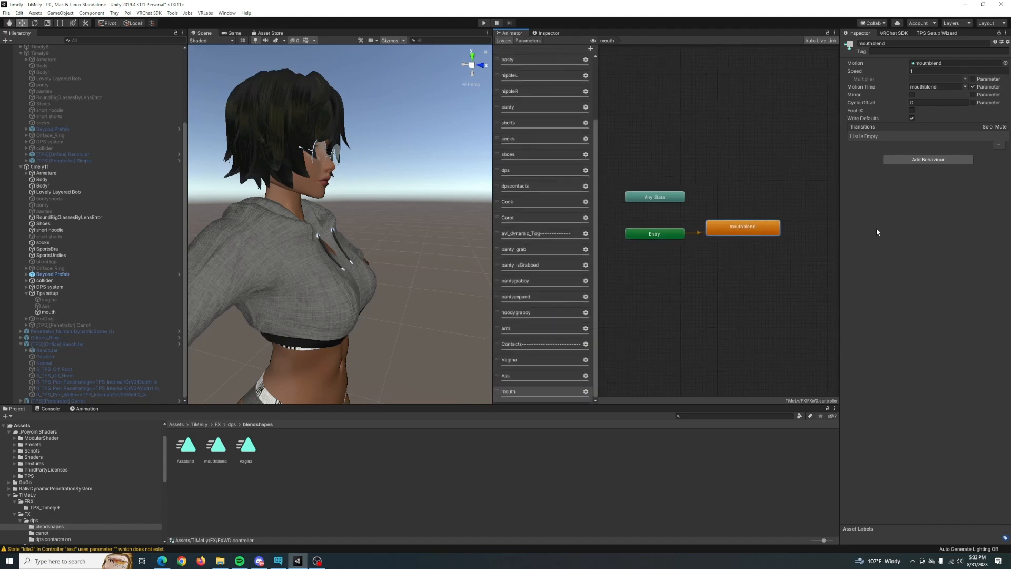
- Show the mouth object's contact receiver sphere around the avatar's head and recheck the mouthblend state's settings
click(58, 312)
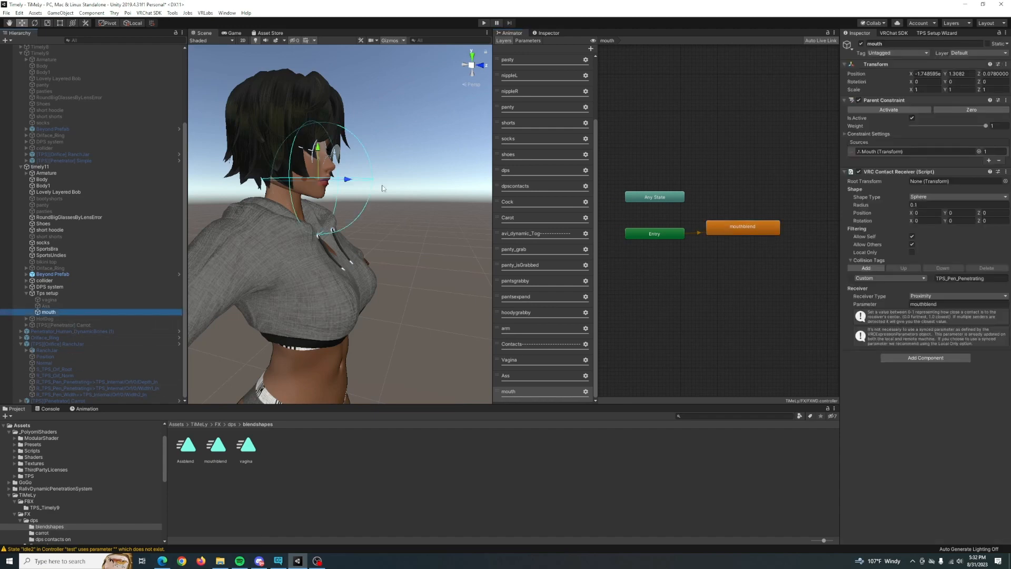
right_drag(332, 265, 405, 262)
key(a)
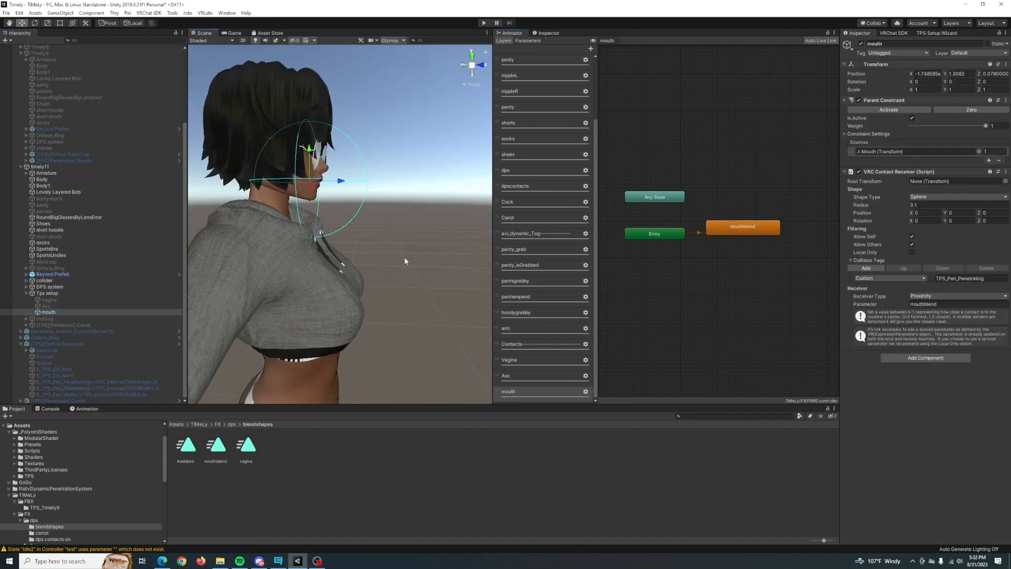
scroll(416, 169, down, 5)
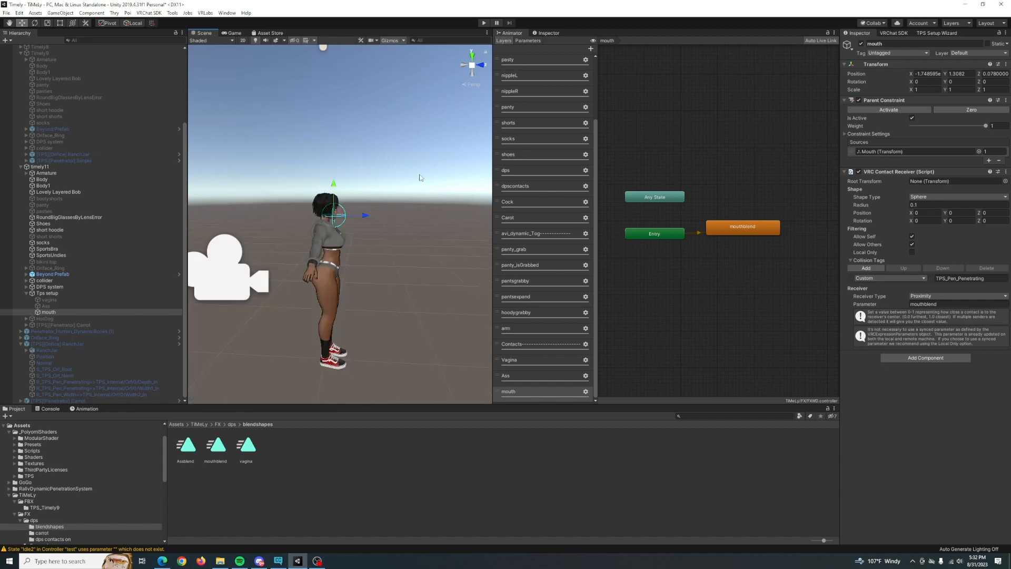
scroll(420, 196, up, 5)
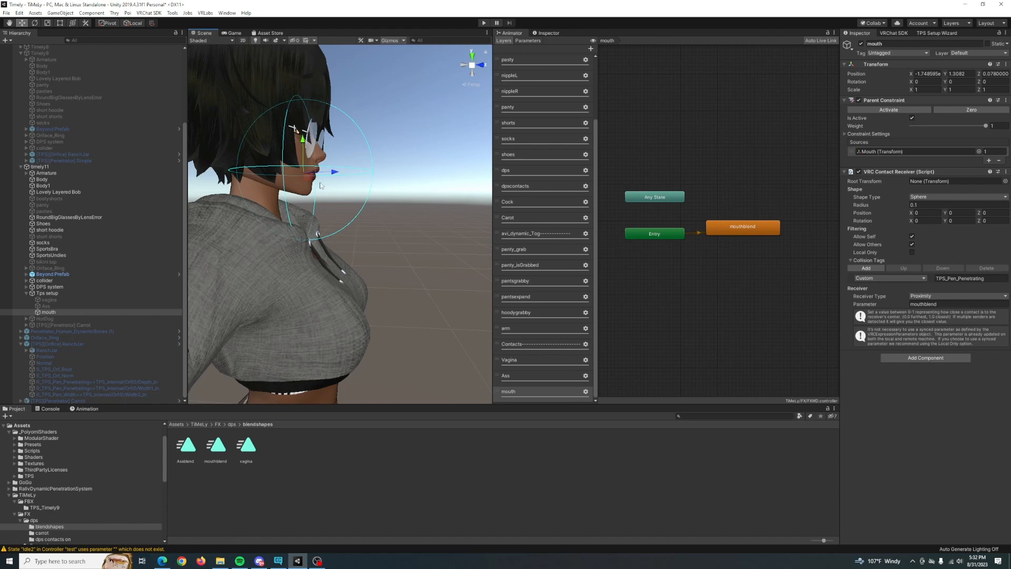
click(729, 229)
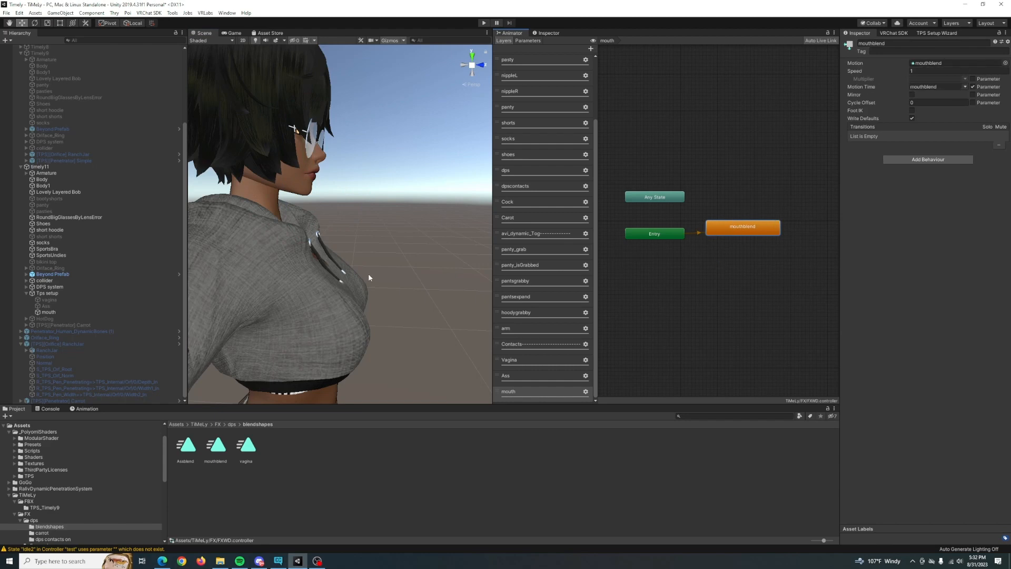
- Deactivate the mouth object under Tps setup, enter play mode and show the Scene view
scroll(369, 278, down, 5)
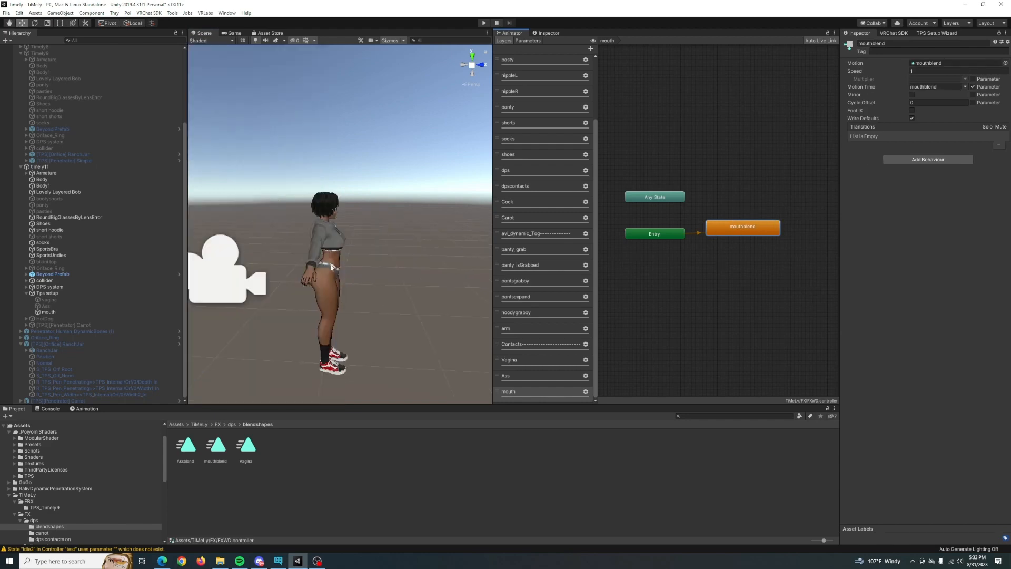
click(67, 313)
click(862, 43)
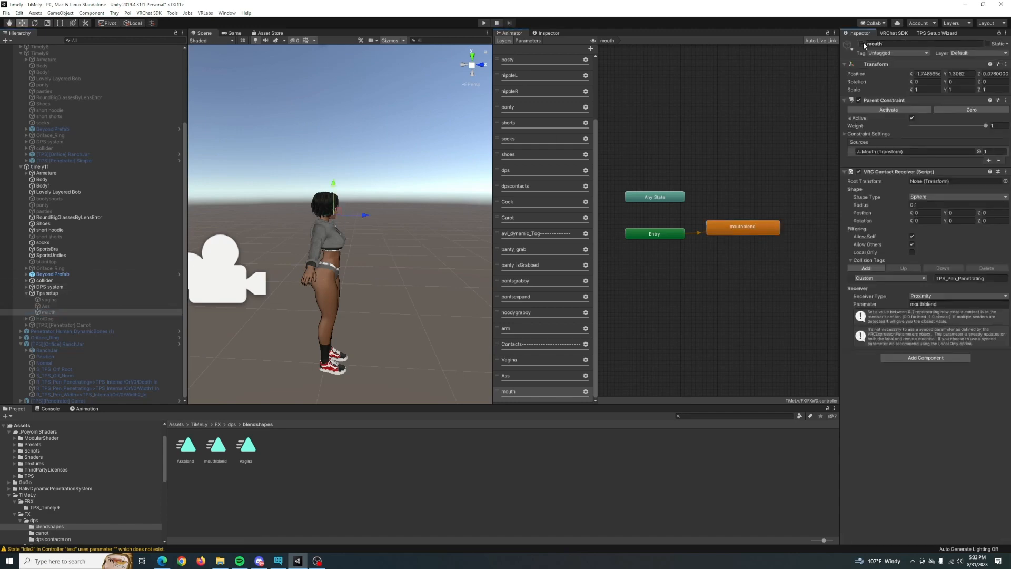
click(483, 24)
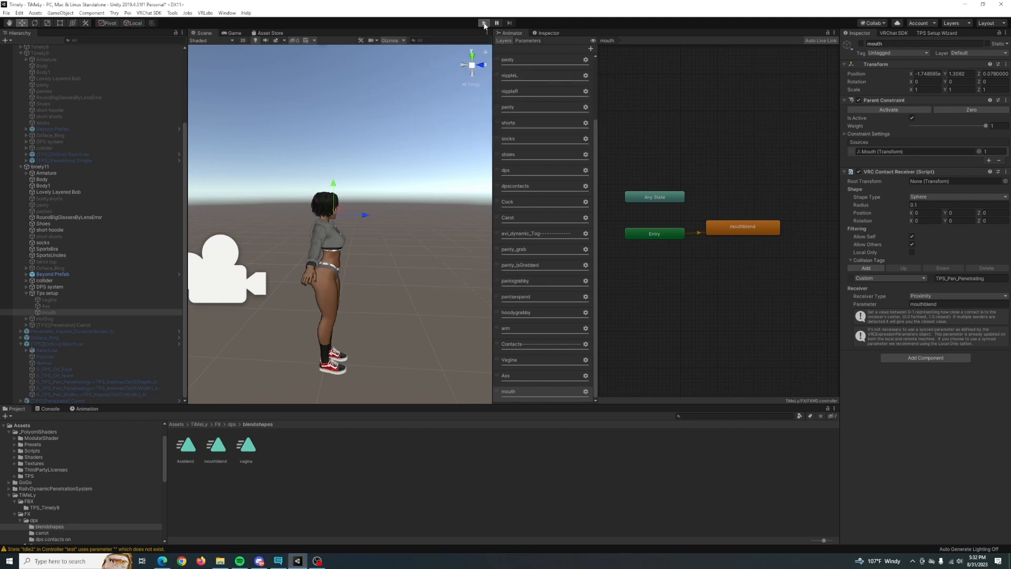
click(202, 33)
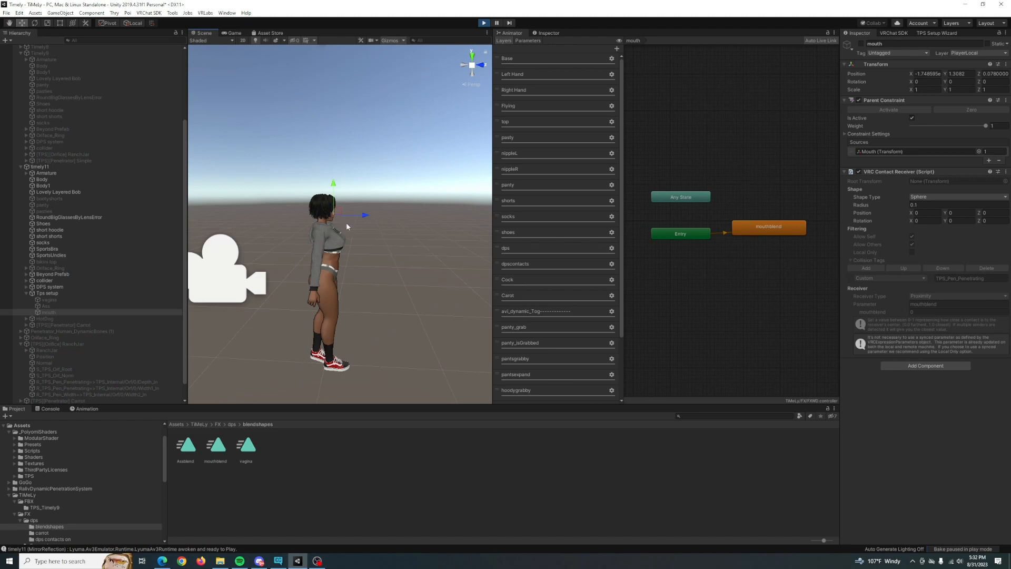
- Activate the [TPS][Penetrator] Carrot object and move it in front of the avatar to about Z 0.419
scroll(347, 227, up, 10)
right_drag(347, 227, 356, 244)
scroll(399, 251, down, 10)
middle_drag(398, 251, 383, 246)
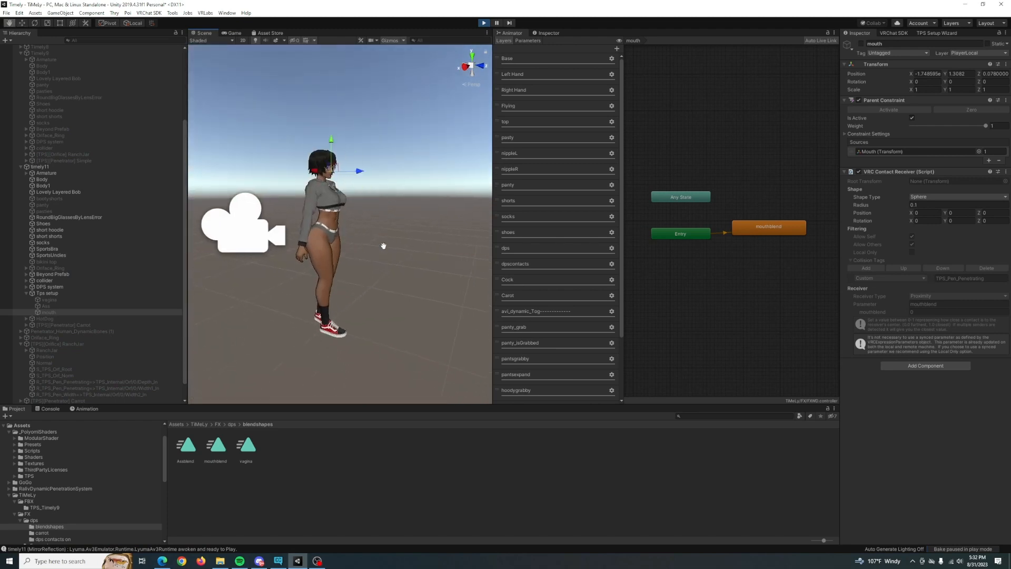
click(75, 401)
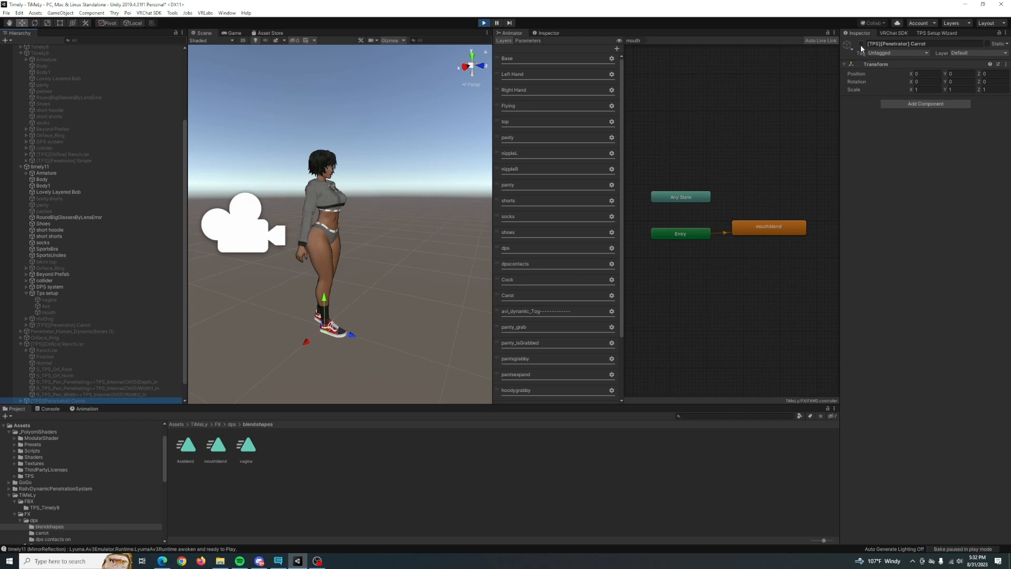
click(860, 45)
drag(356, 333, 391, 341)
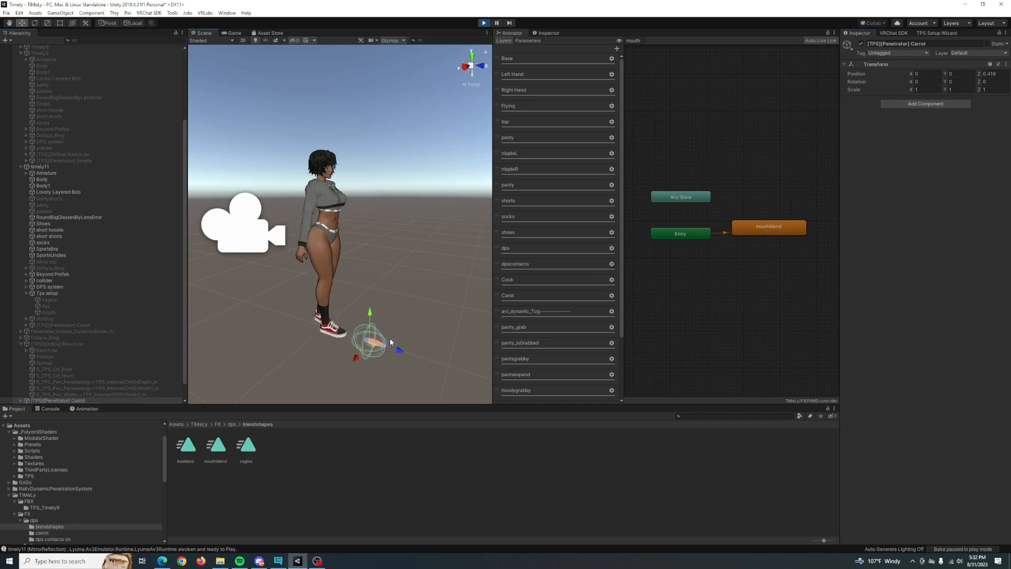
- Select the timely11 avatar and enable the Mouth (dps = 5) toggle in its Orifice expression menu
click(52, 166)
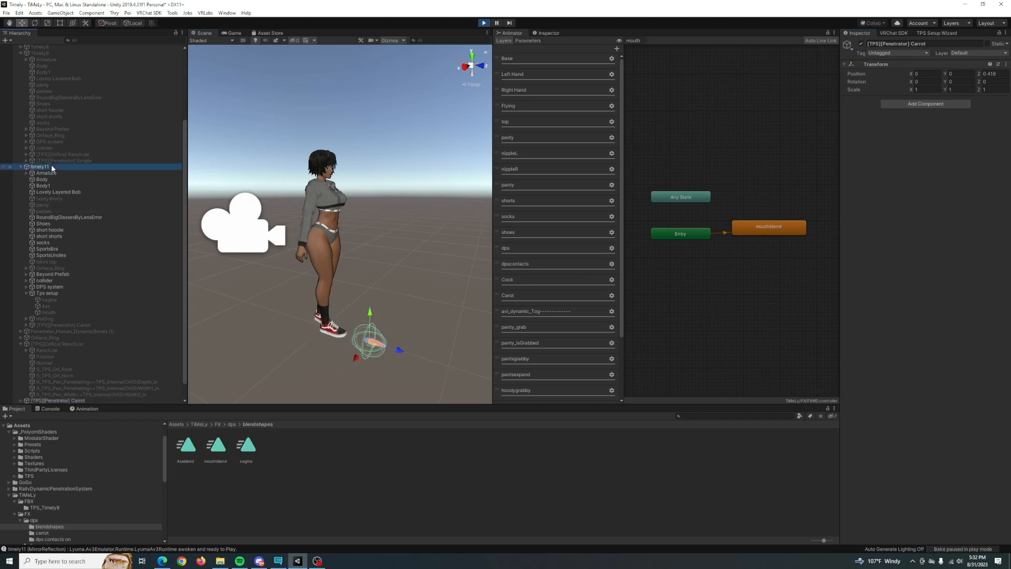
click(910, 175)
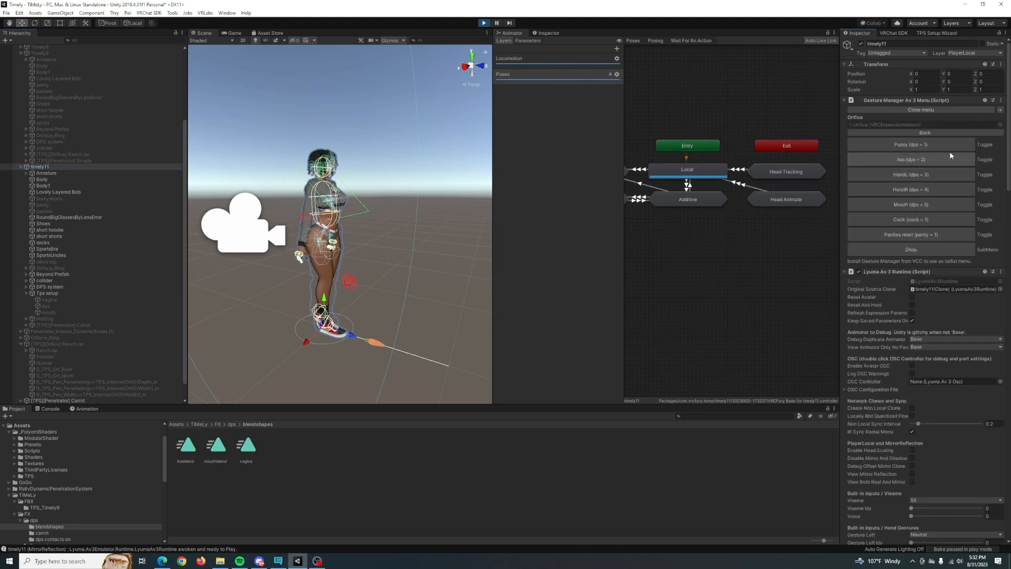
click(923, 207)
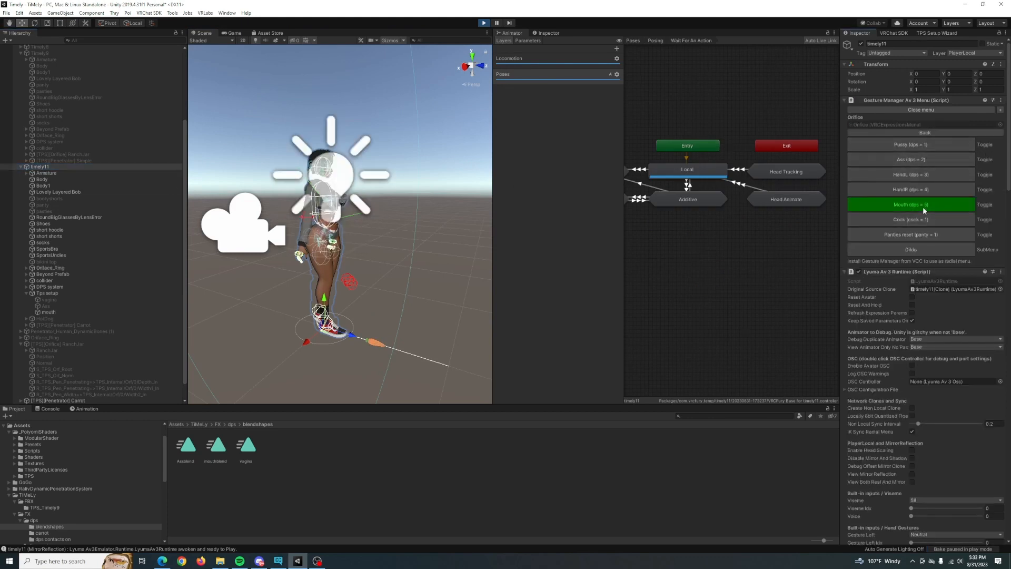
- Raise the carrot object to mouth height at about Y 1.294 and set its Y rotation to 180
scroll(383, 196, up, 5)
middle_drag(383, 199, 414, 196)
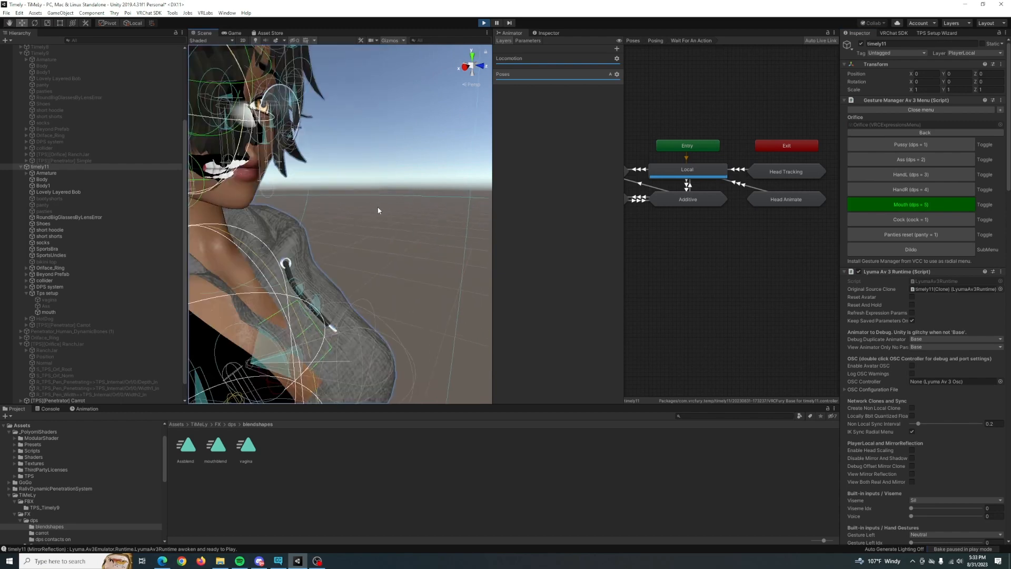
right_drag(378, 210, 418, 209)
scroll(405, 203, down, 5)
key(s)
key(q)
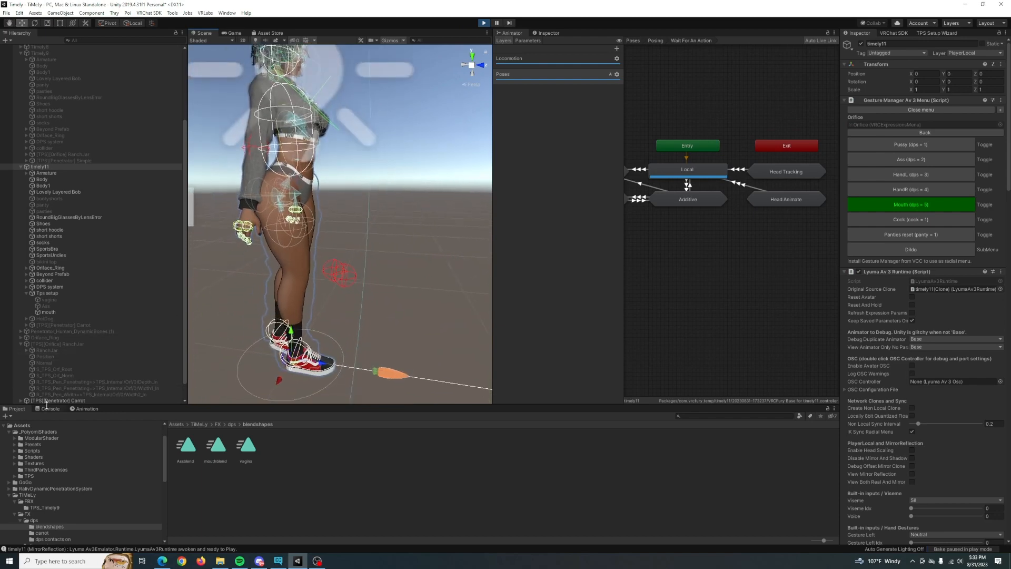
click(65, 400)
drag(380, 343, 394, 125)
mouse_move(404, 190)
right_down()
mouse_move(403, 162)
mouse_move(405, 195)
right_up()
key(w)
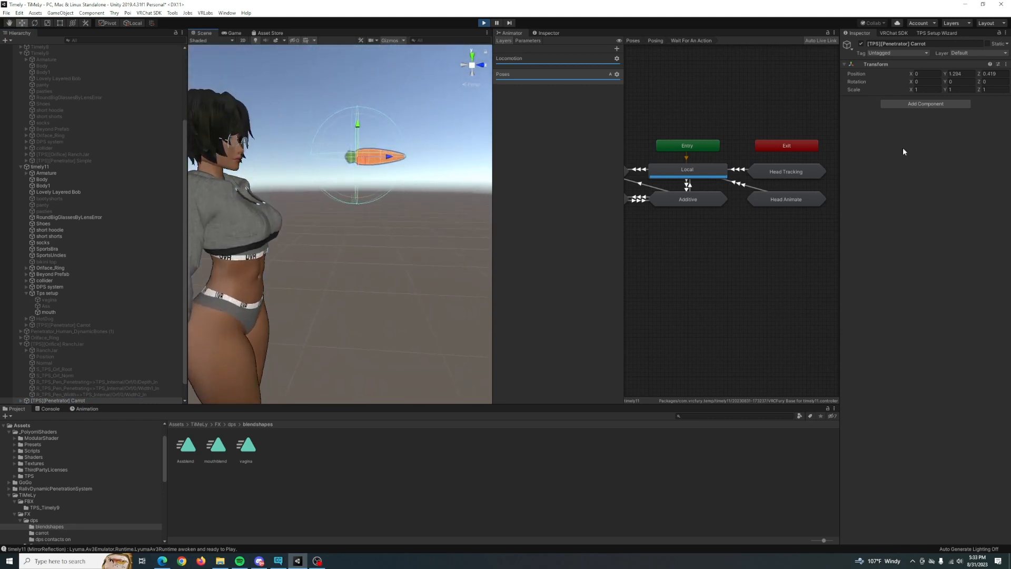
click(961, 81)
text(180)
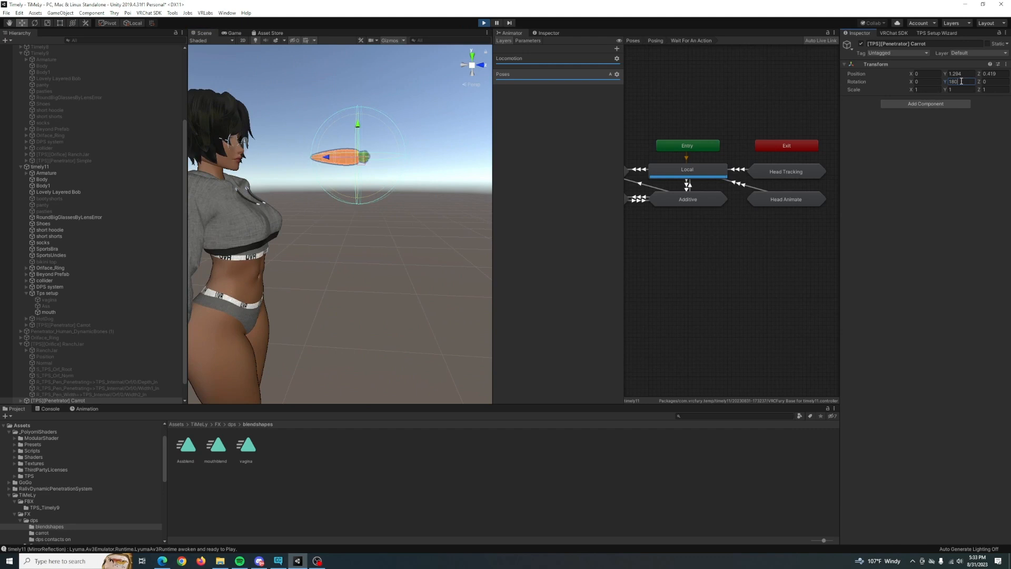
- Move the carrot toward the avatar's mouth to about Z 0.177 and lower it slightly to about Y 1.29
key(w)
right_drag(362, 260, 356, 238)
key(a)
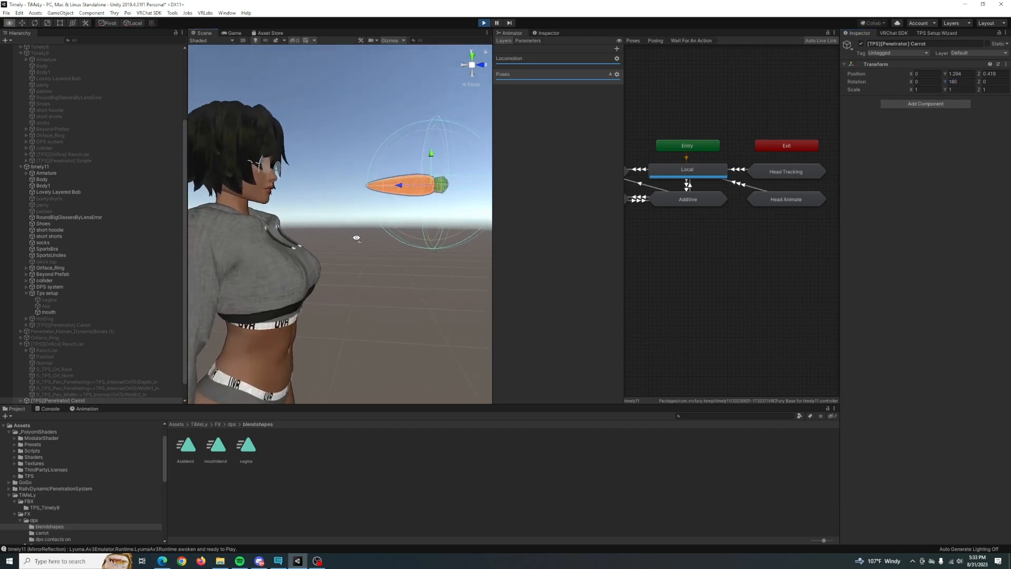
drag(402, 191, 319, 267)
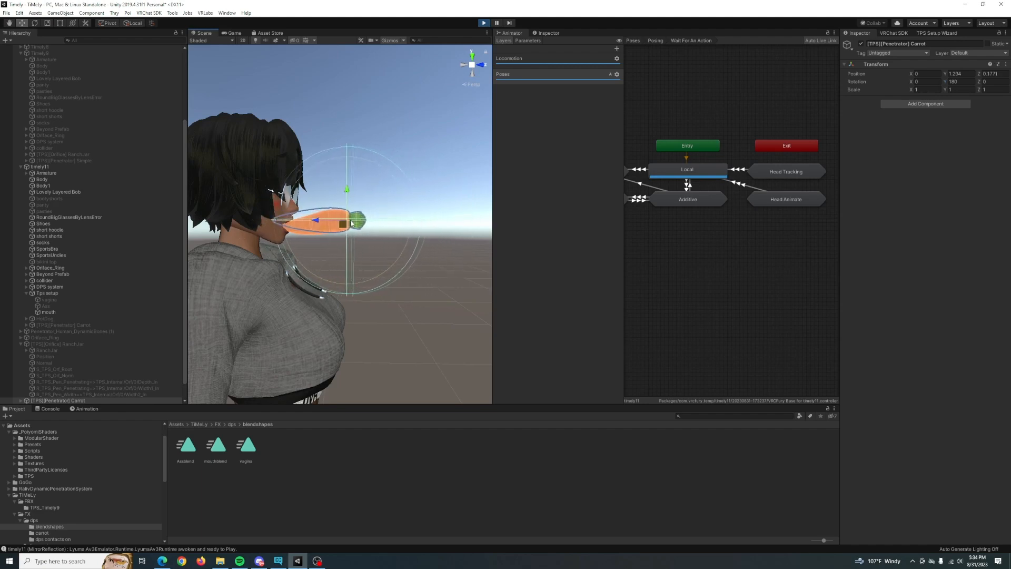
drag(346, 196, 398, 235)
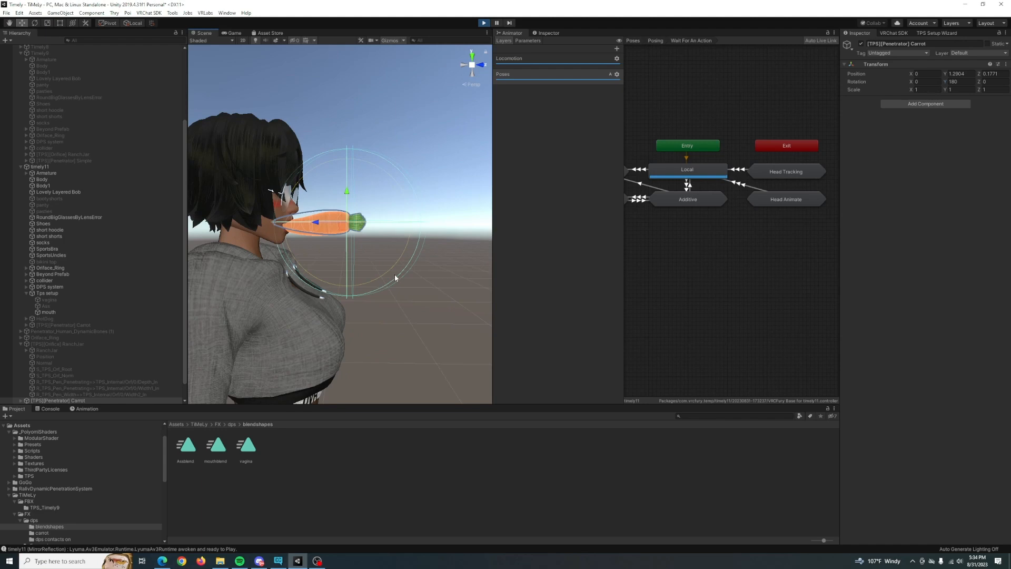
- Move the carrot back away from the avatar's mouth to about Z 0.35
drag(313, 222, 413, 230)
right_drag(420, 254, 410, 253)
key(d)
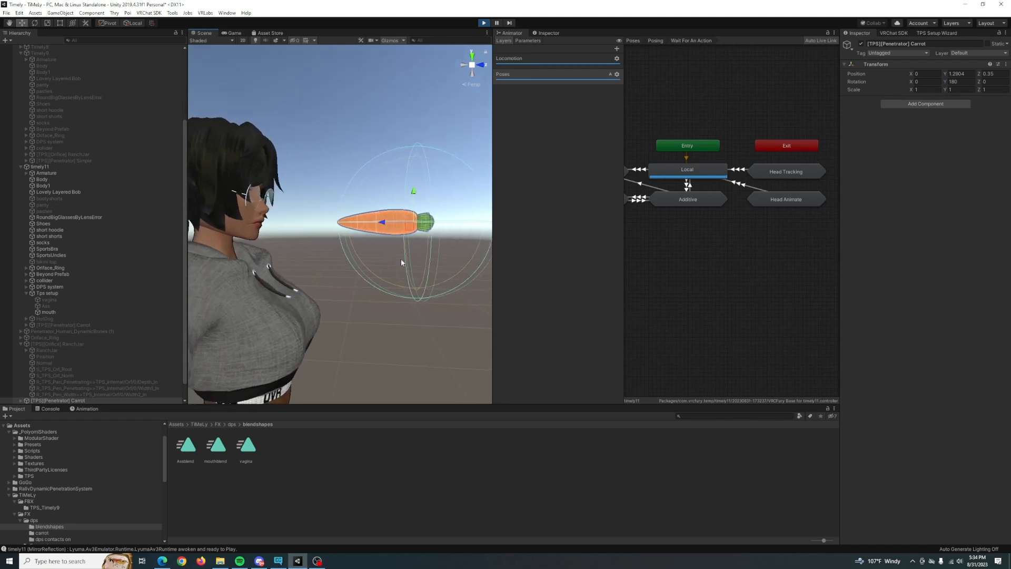
click(316, 561)
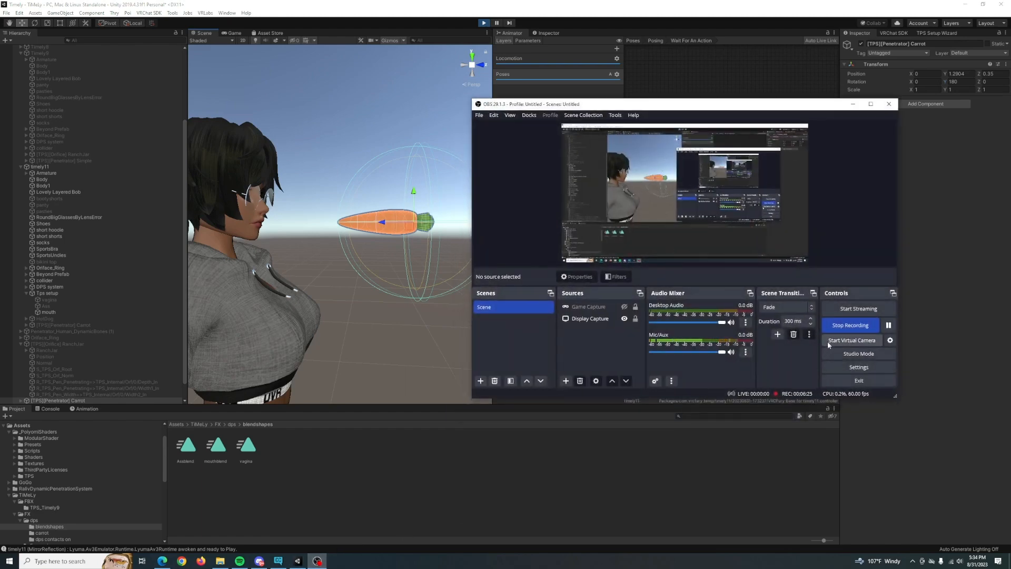